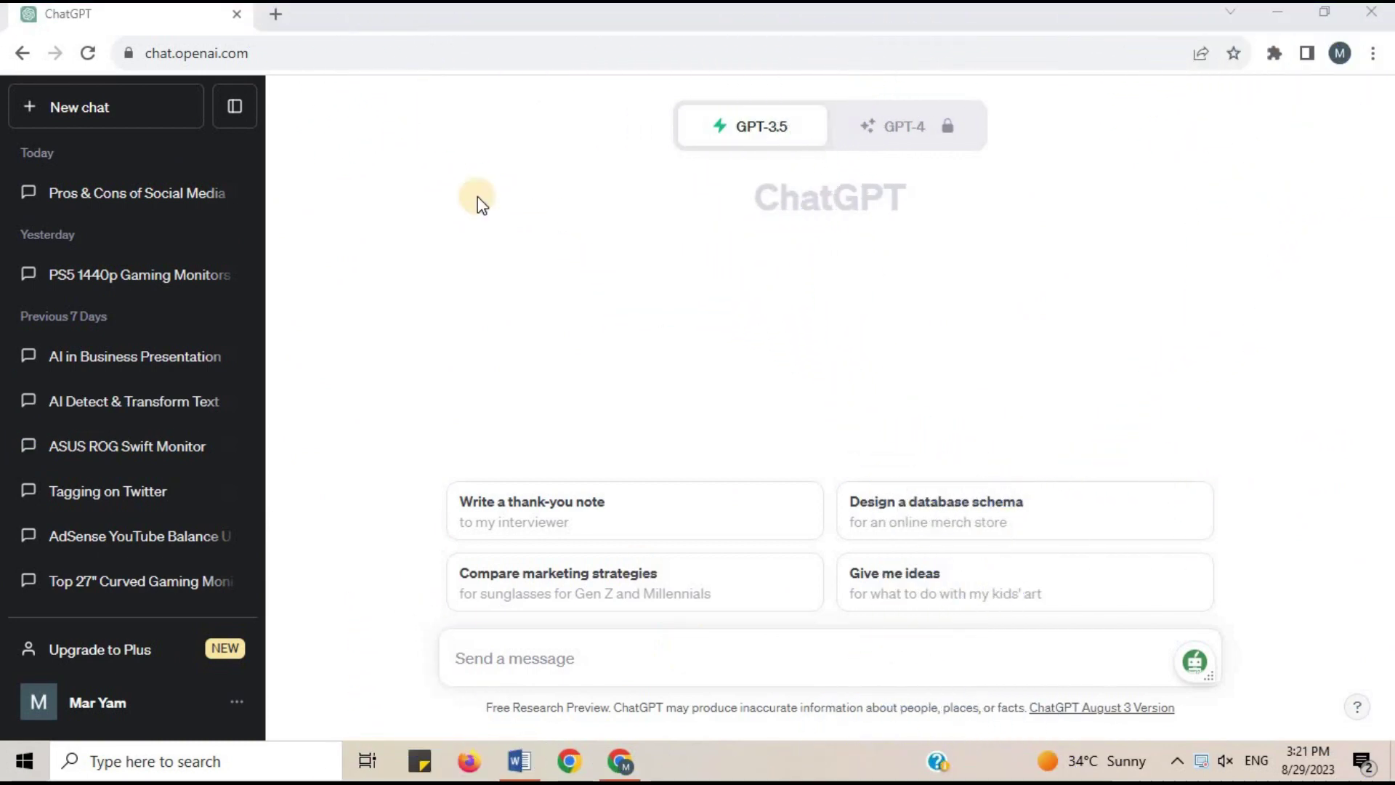
# Enter the prompt 'Write an essay on advantages and disadvantages of social media' in ChatGPT
pyautogui.click(132, 42)
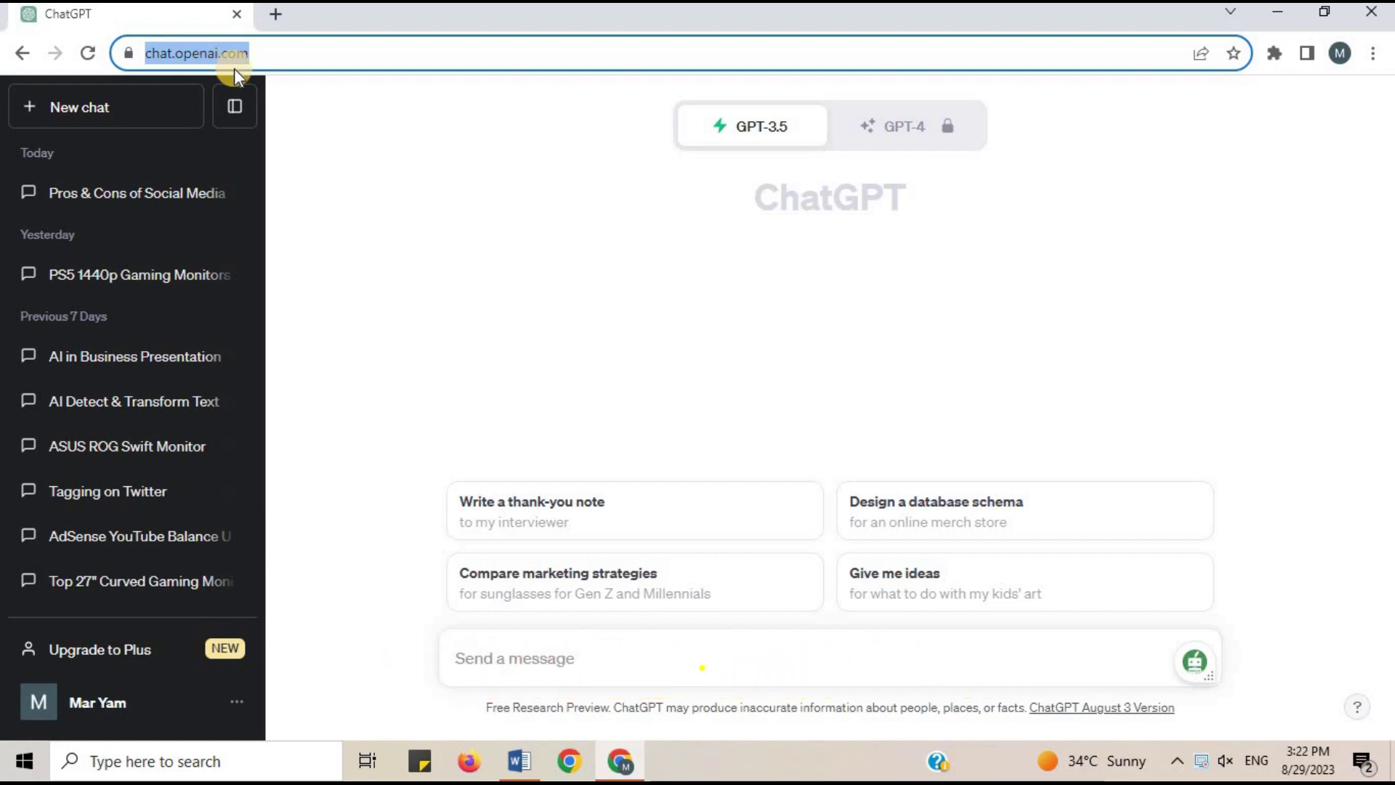
pyautogui.click(560, 657)
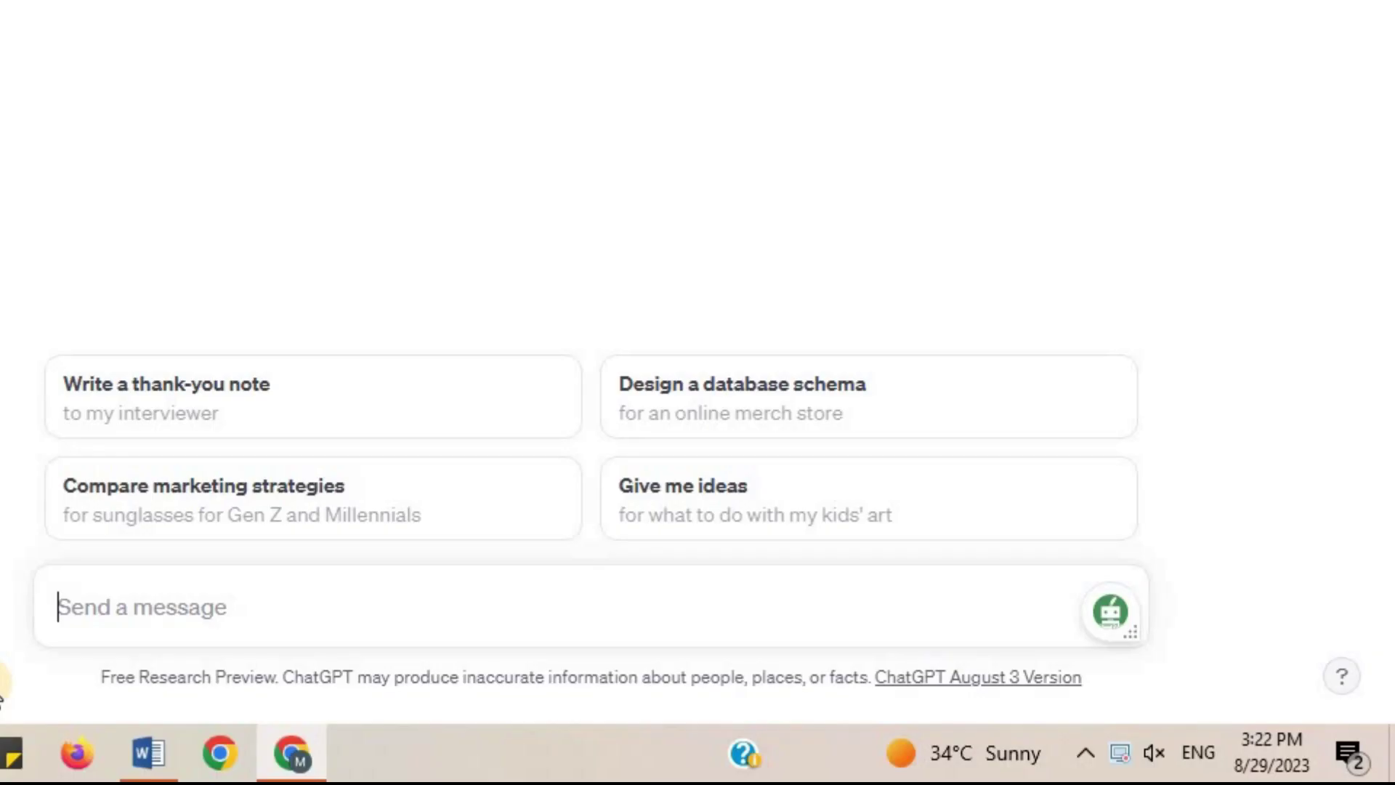
pyautogui.write('Wr')
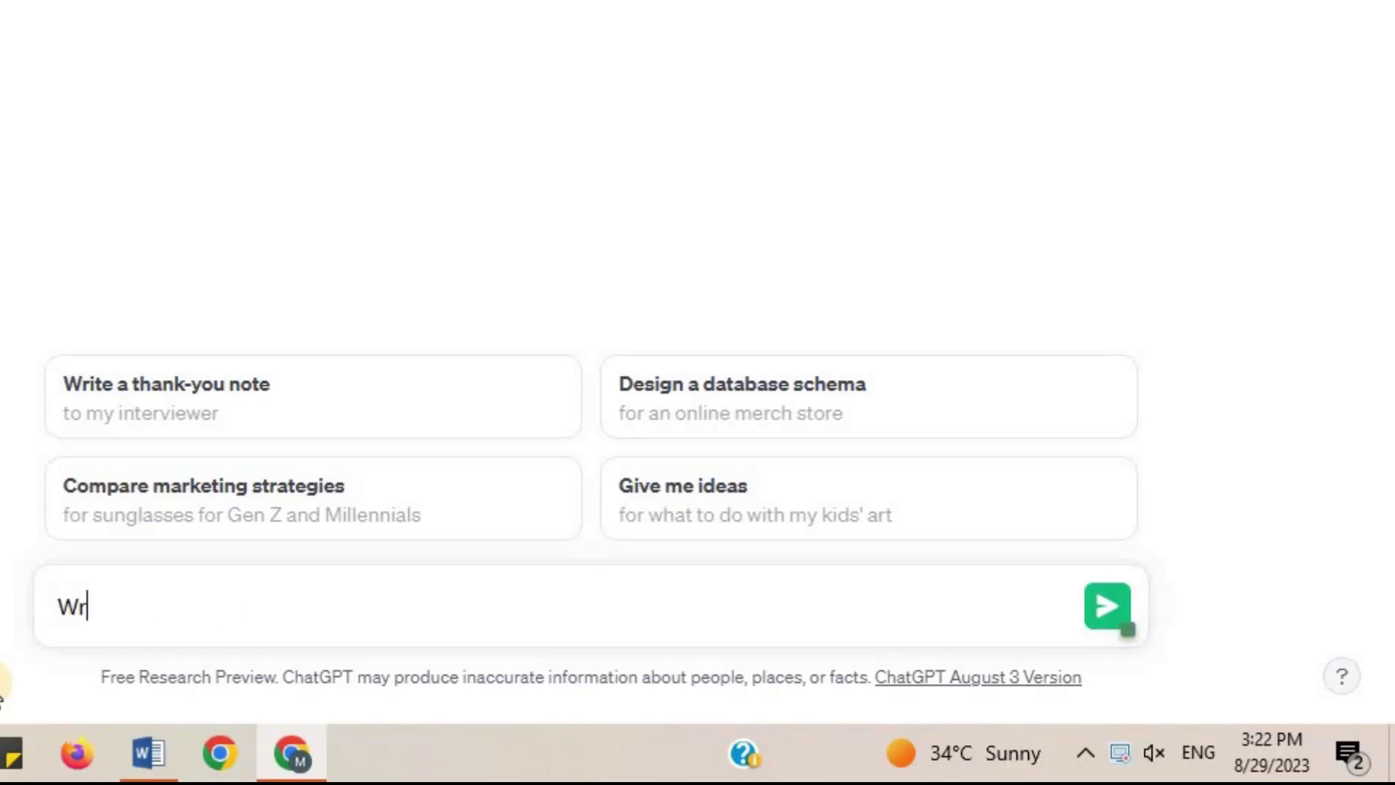
pyautogui.write('ite an essay ')
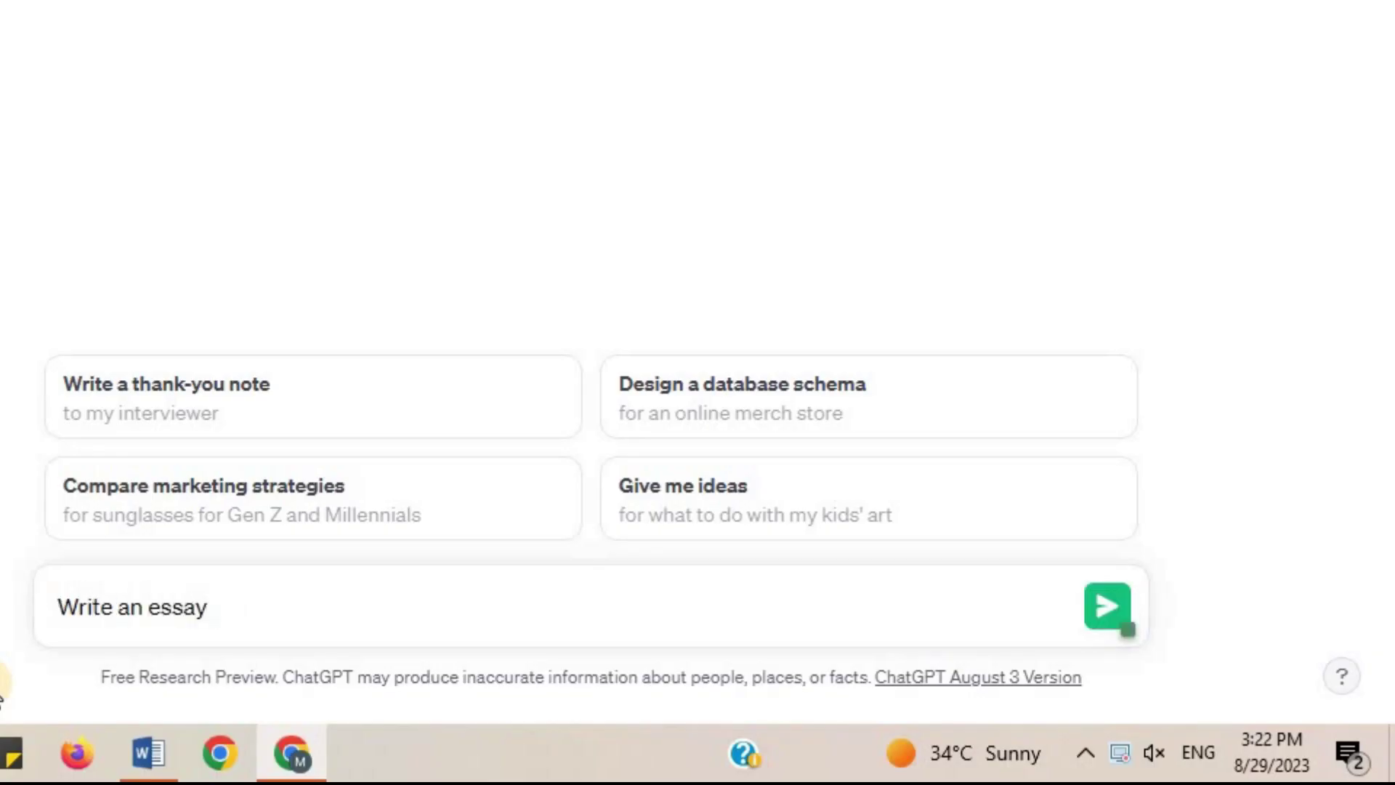
pyautogui.write('on advantages and disadvantages o')
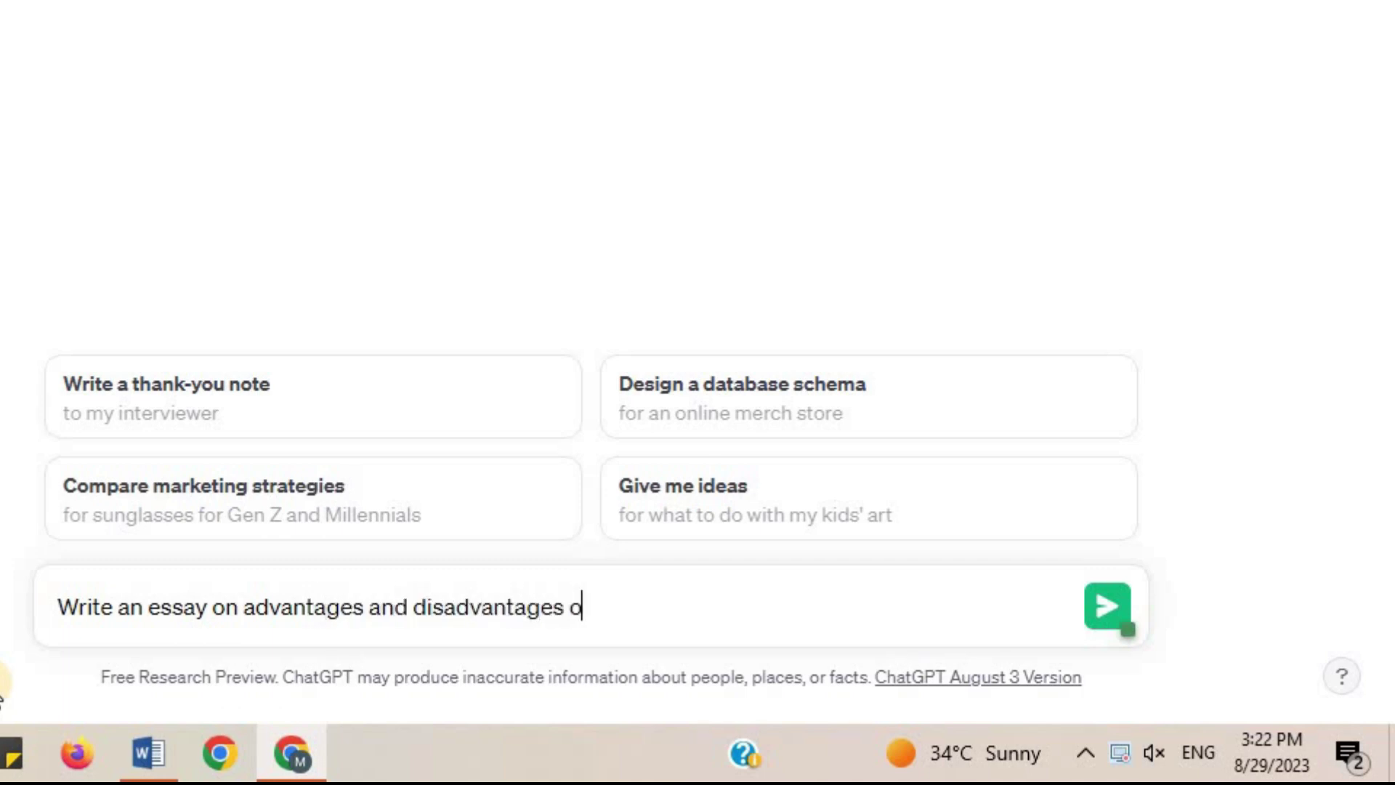
pyautogui.write('f social media')
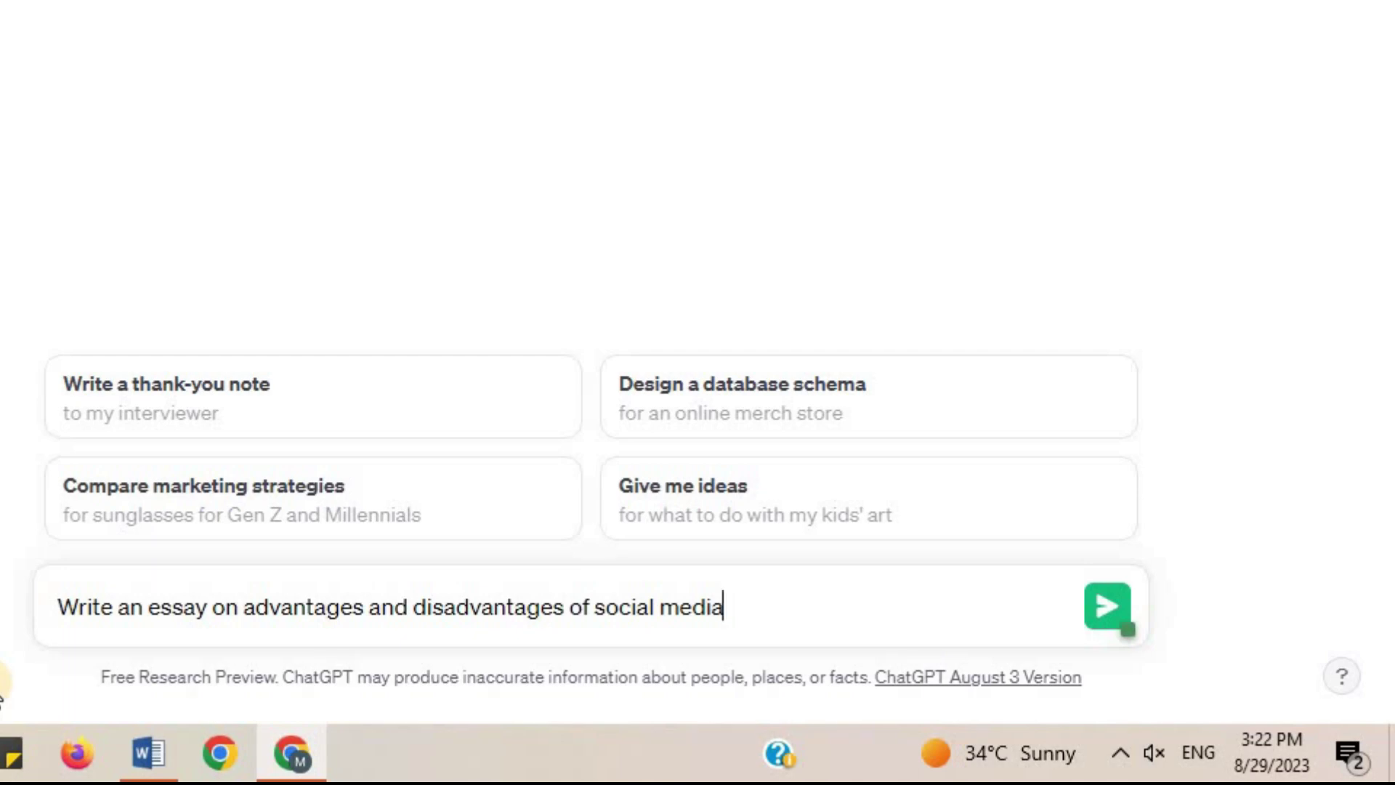
pyautogui.press('Return')
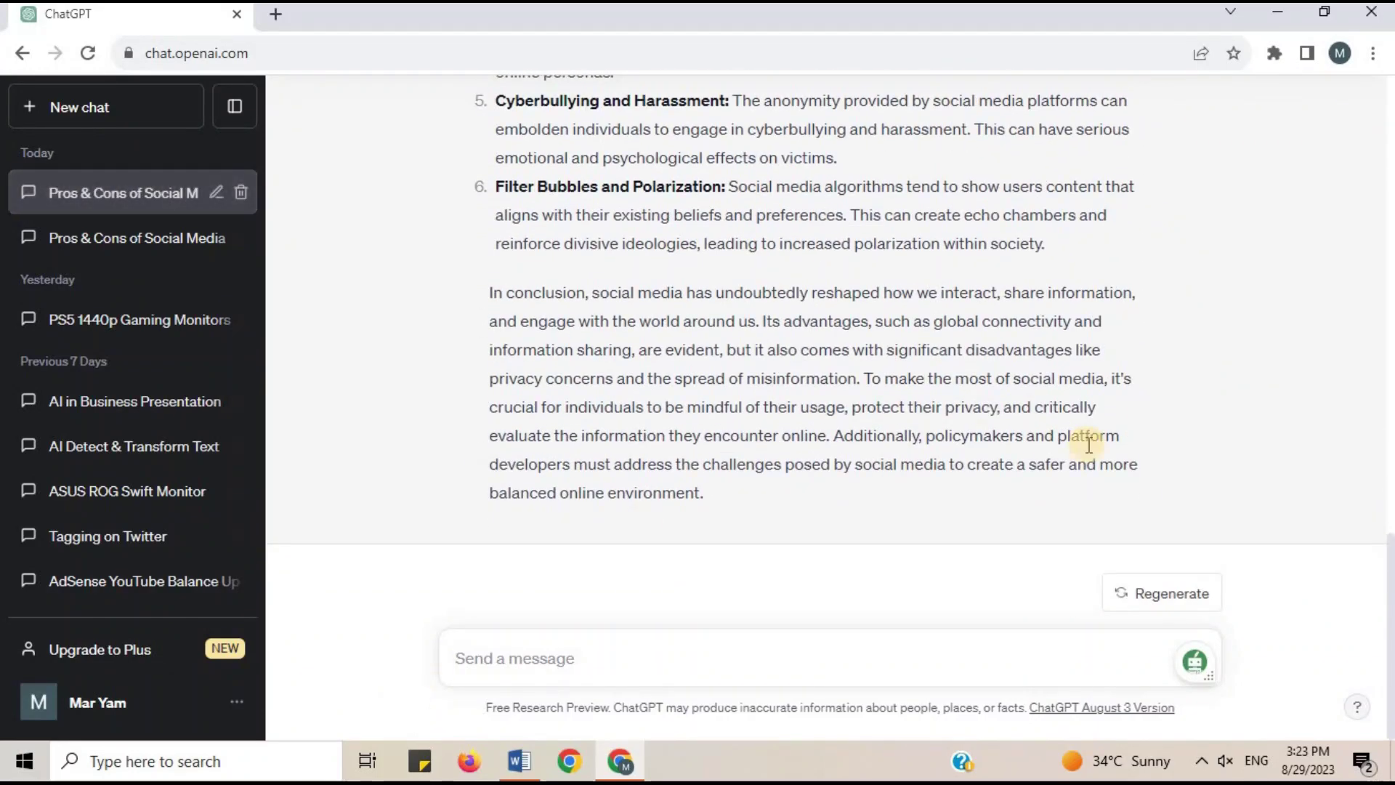
# Scroll through the essay, highlighting the title and each advantage heading
pyautogui.scroll(20, 574, 393)
pyautogui.moveTo(511, 261); pyautogui.dragTo(840, 266)
pyautogui.moveTo(491, 476); pyautogui.dragTo(699, 482)
pyautogui.scroll(-1, 1390, 233)
pyautogui.scroll(-3, 1389, 232)
pyautogui.moveTo(495, 214); pyautogui.dragTo(646, 214)
pyautogui.moveTo(496, 329); pyautogui.dragTo(647, 328)
pyautogui.moveTo(496, 415); pyautogui.dragTo(587, 415)
pyautogui.moveTo(496, 500); pyautogui.dragTo(688, 500)
pyautogui.click(496, 588)
# Highlight the disadvantage headings, such as Privacy Concerns and Addiction and Time Sink
pyautogui.scroll(-3, 644, 587)
pyautogui.moveTo(492, 476); pyautogui.dragTo(672, 476)
pyautogui.scroll(-5, 673, 476)
pyautogui.moveTo(489, 196); pyautogui.dragTo(719, 196)
pyautogui.moveTo(495, 244); pyautogui.dragTo(630, 244)
pyautogui.moveTo(495, 359); pyautogui.dragTo(680, 359)
pyautogui.moveTo(497, 444); pyautogui.dragTo(726, 445)
pyautogui.moveTo(496, 559); pyautogui.dragTo(766, 558)
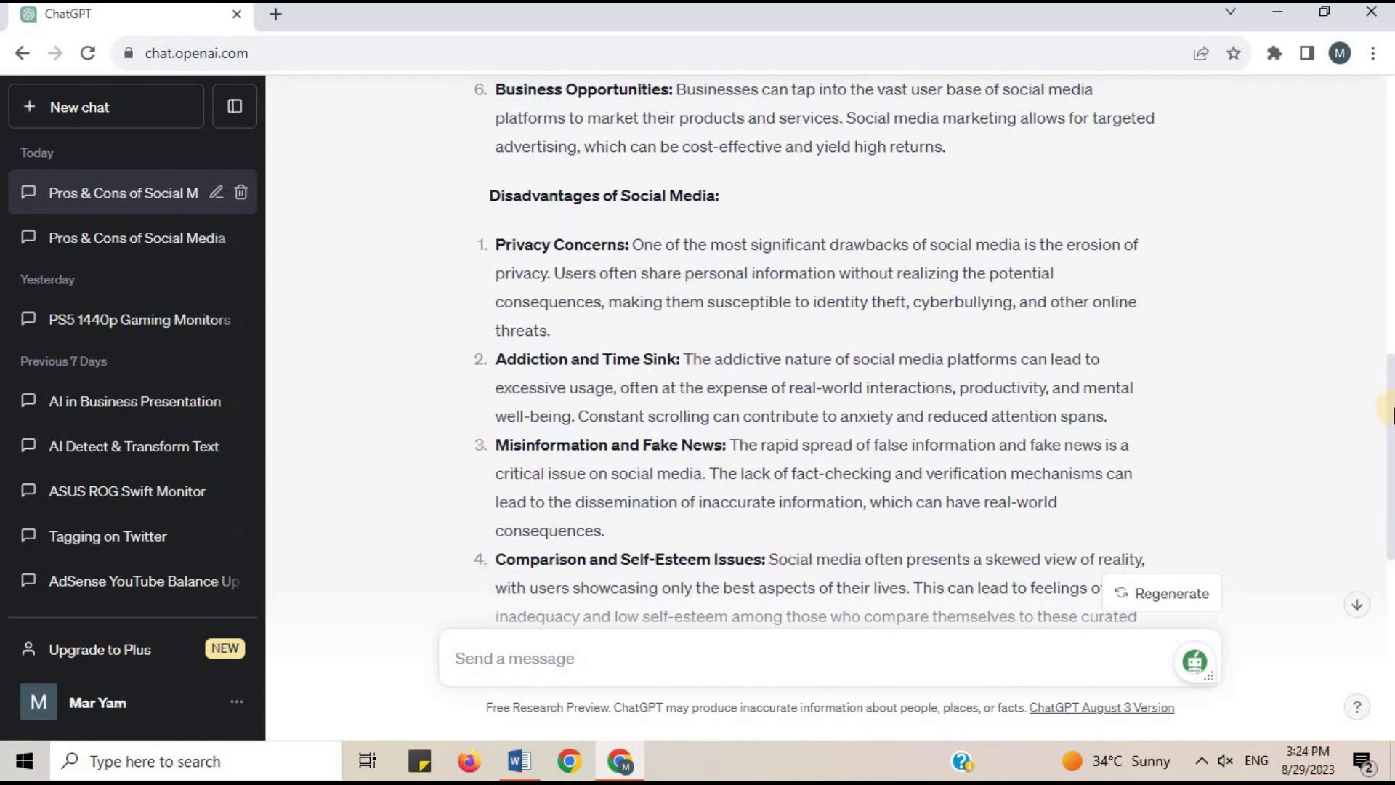
pyautogui.moveTo(1389, 465); pyautogui.dragTo(1390, 610)
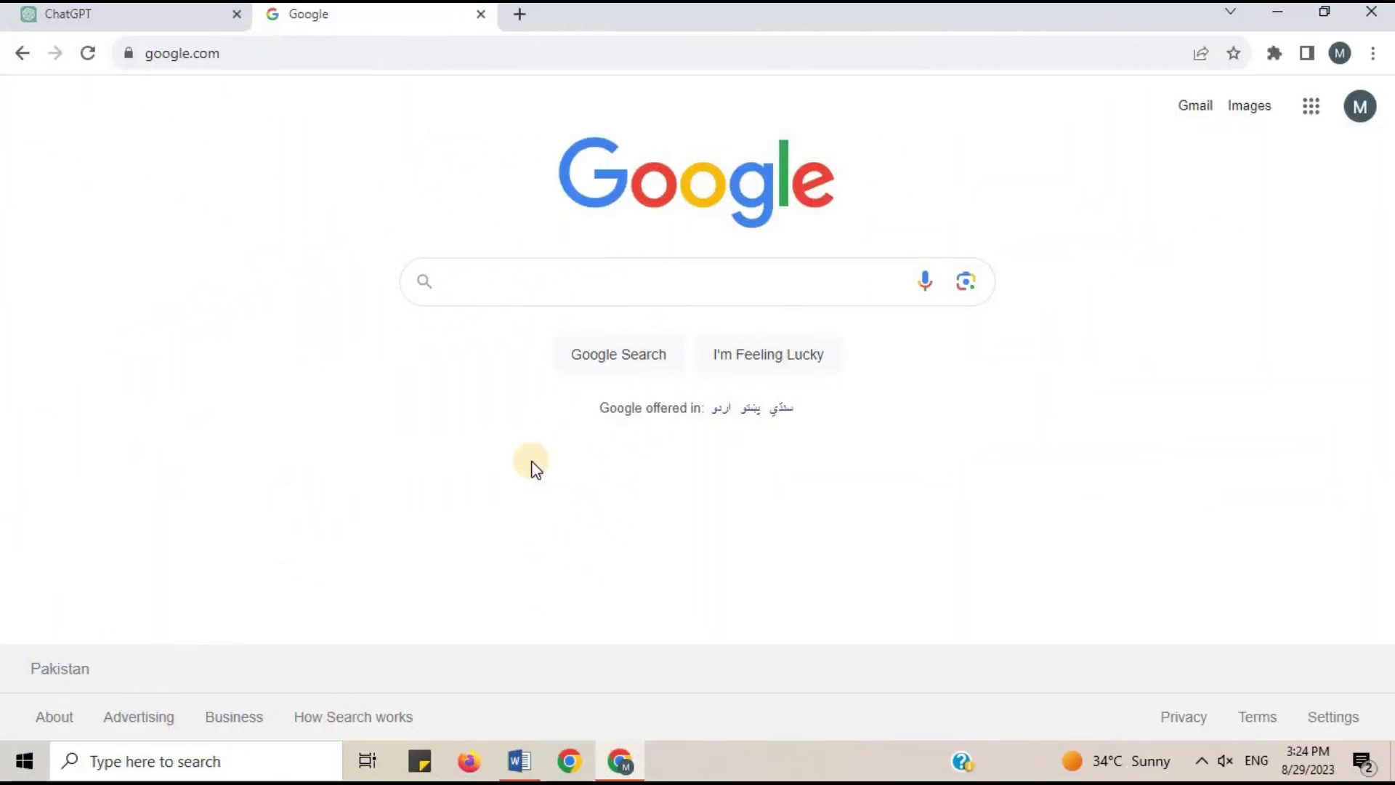
# Search Google for 'zerogpt'
pyautogui.click(514, 285)
pyautogui.write('zer')
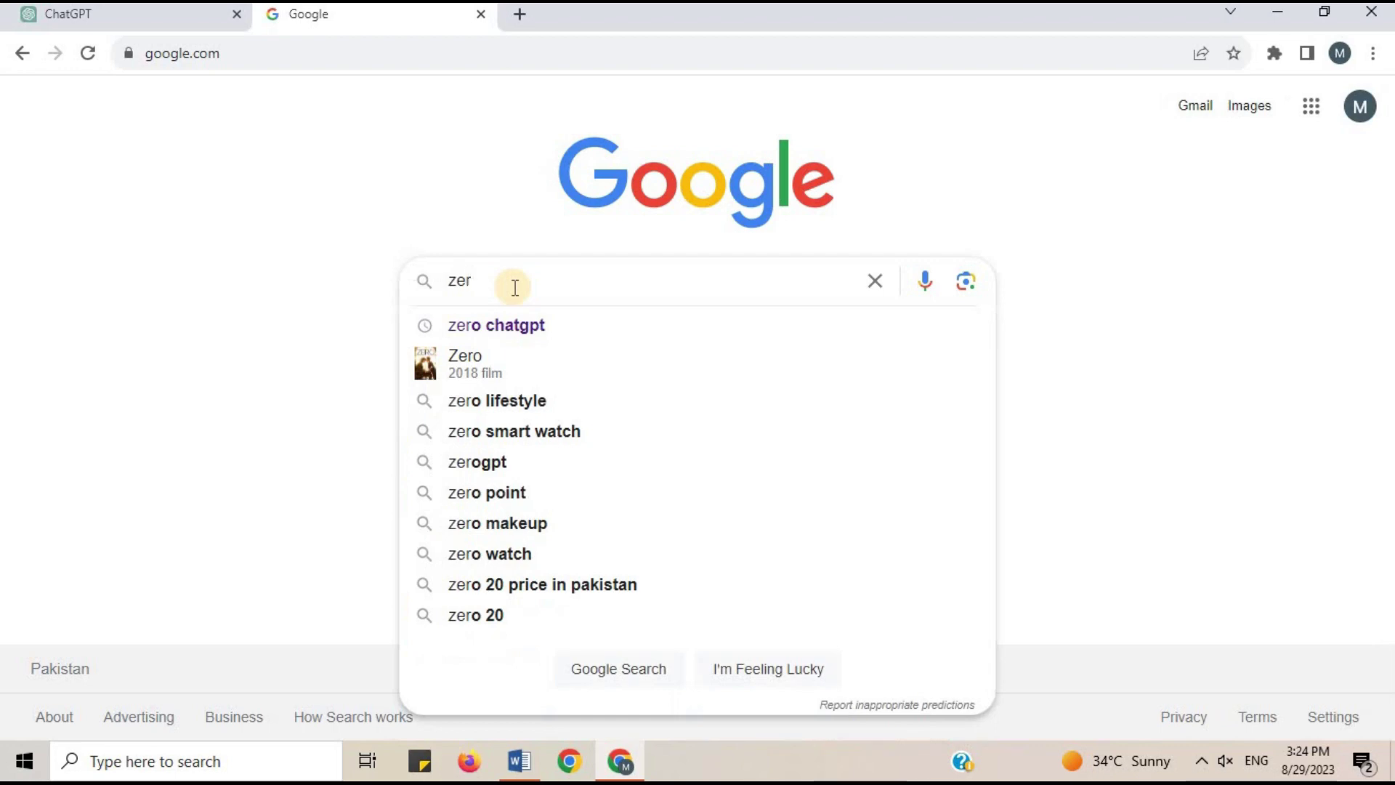
pyautogui.write('ogpt')
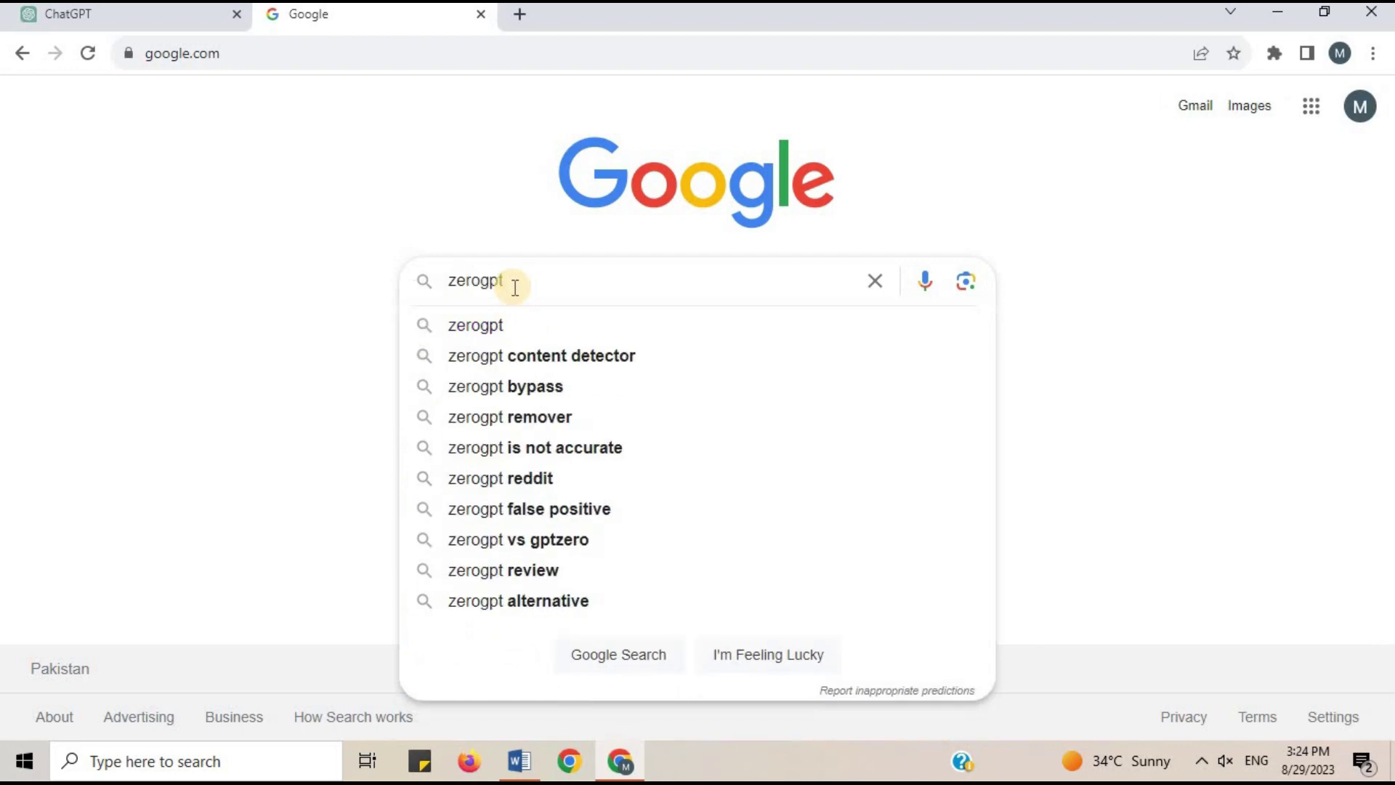
pyautogui.click(515, 325)
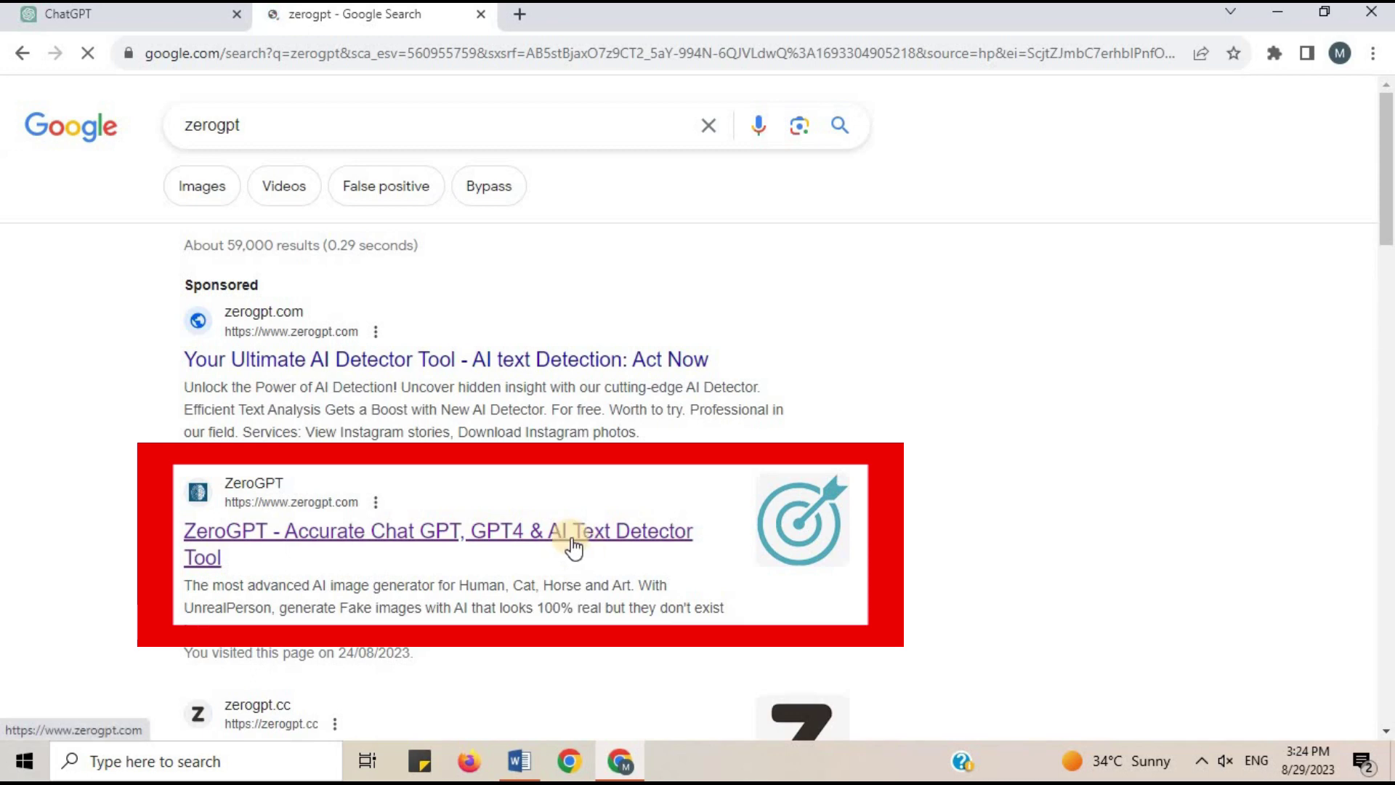
# Go to the ZeroGPT detector site and put the cursor in its empty text box
pyautogui.click(534, 536)
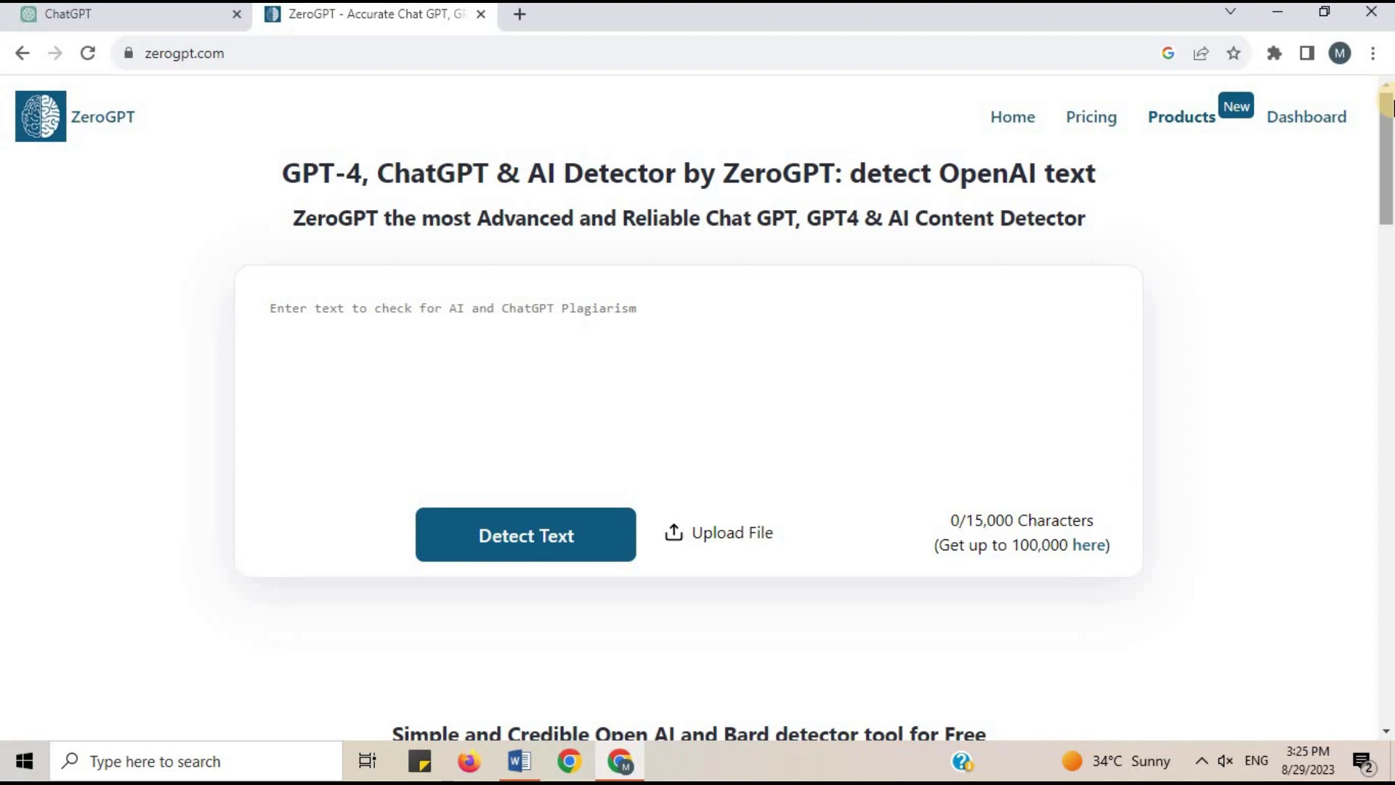
pyautogui.moveTo(1388, 102); pyautogui.dragTo(862, 113)
pyautogui.click(573, 310)
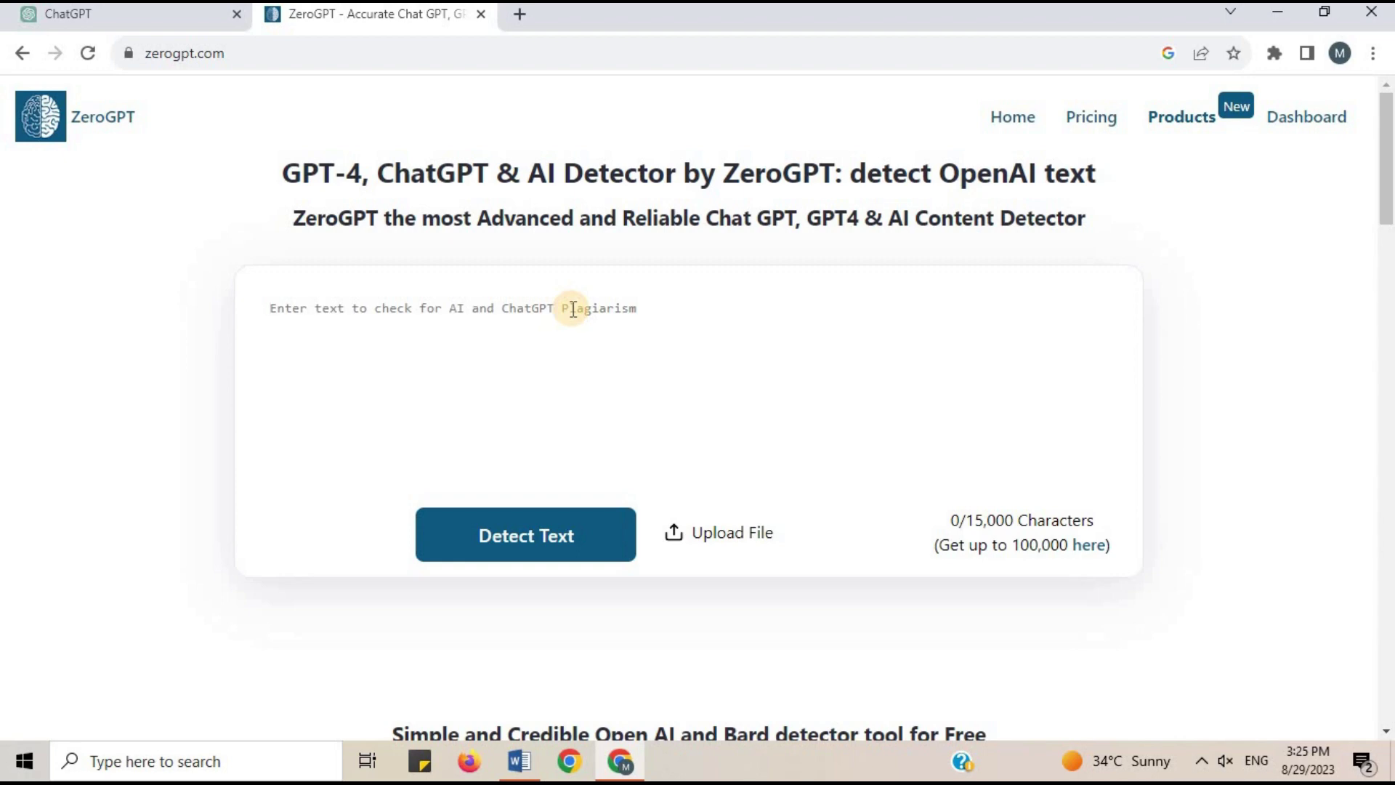
# Copy the full ChatGPT essay from its title to its last sentence
pyautogui.hotkey('ctrl', 'shift', 'Tab')
pyautogui.moveTo(1385, 465); pyautogui.dragTo(1390, 117)
pyautogui.moveTo(495, 270); pyautogui.dragTo(880, 709)
pyautogui.moveTo(804, 434); pyautogui.dragTo(722, 514)
pyautogui.rightClick(661, 425)
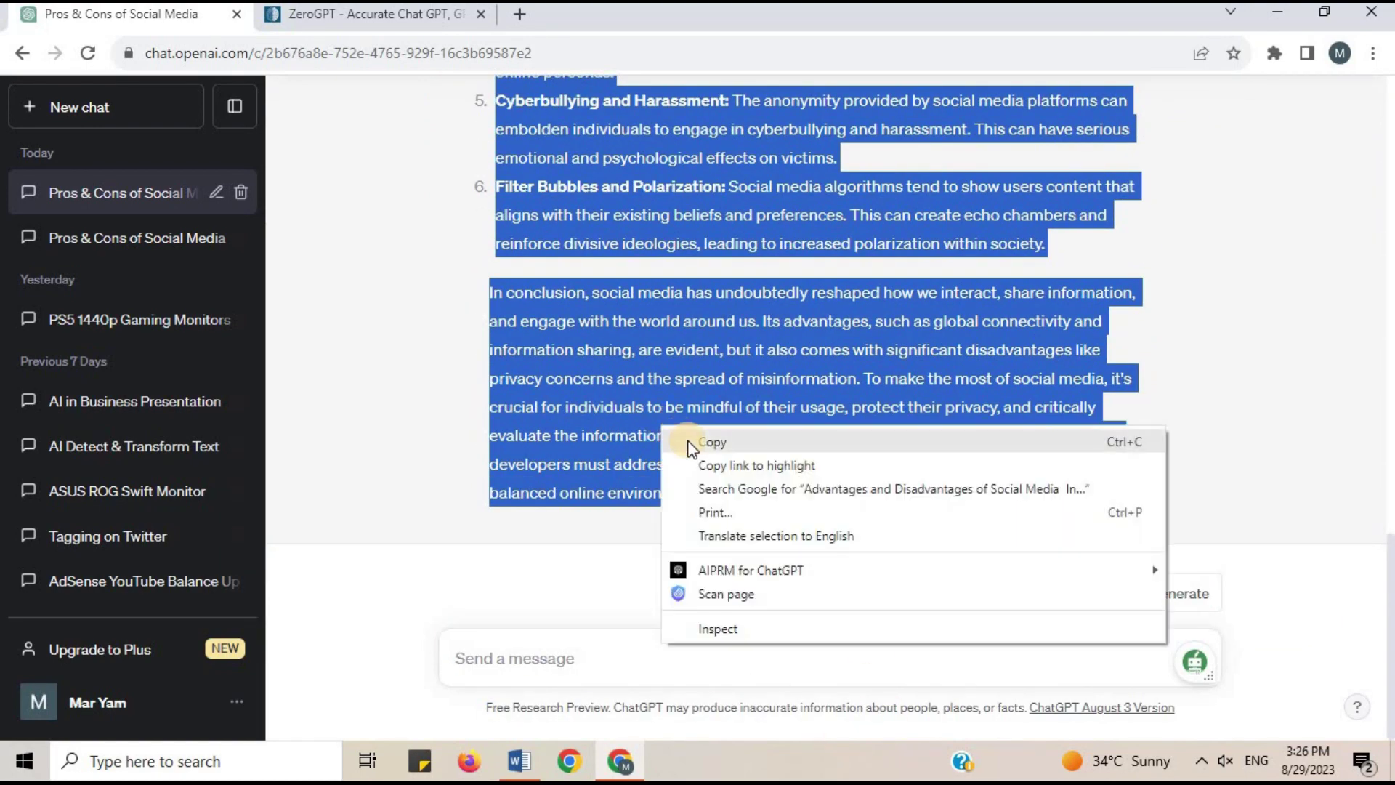
pyautogui.click(691, 442)
pyautogui.click(370, 13)
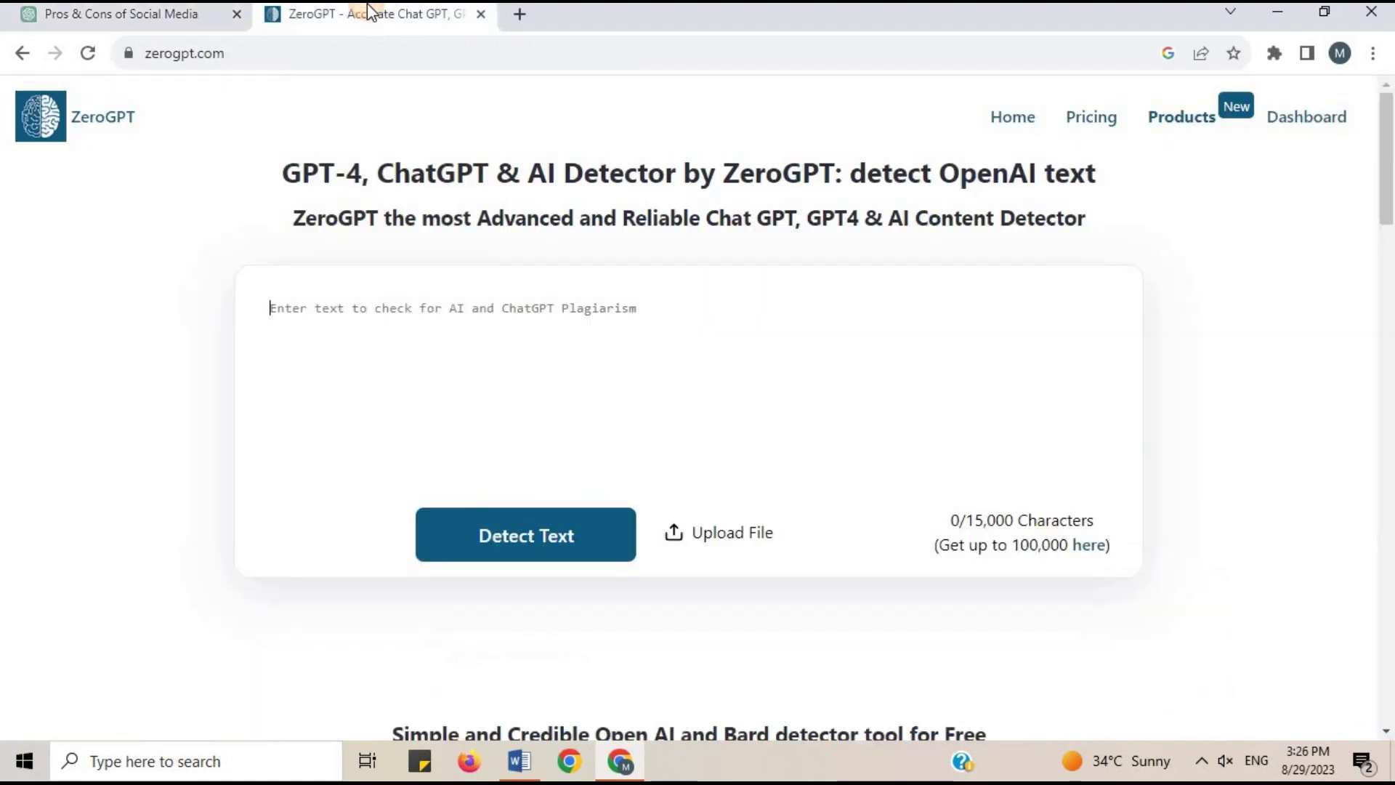
# Paste the 4,218-character essay into the ZeroGPT text box
pyautogui.click(373, 315)
pyautogui.hotkey('ctrl', 'v')
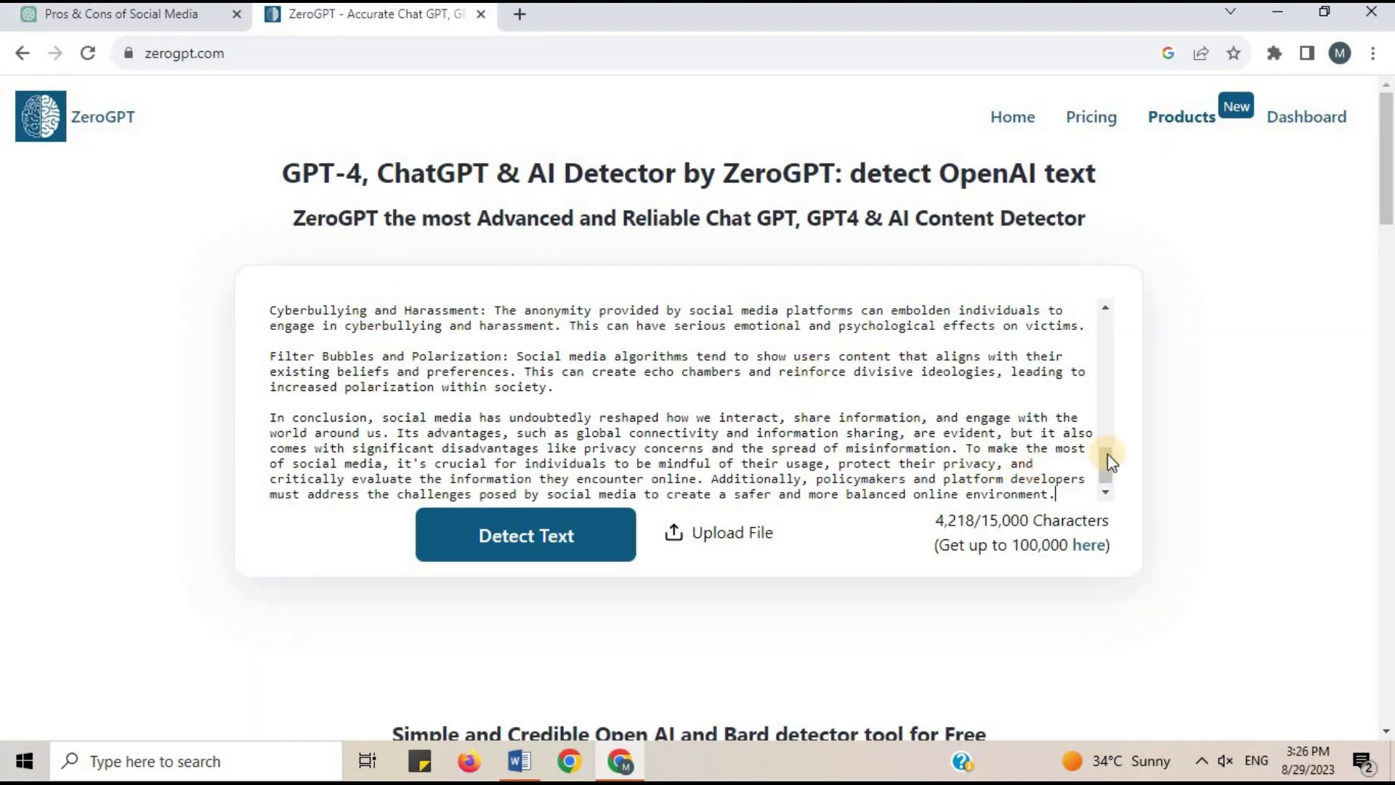
pyautogui.moveTo(1108, 459); pyautogui.dragTo(1112, 290)
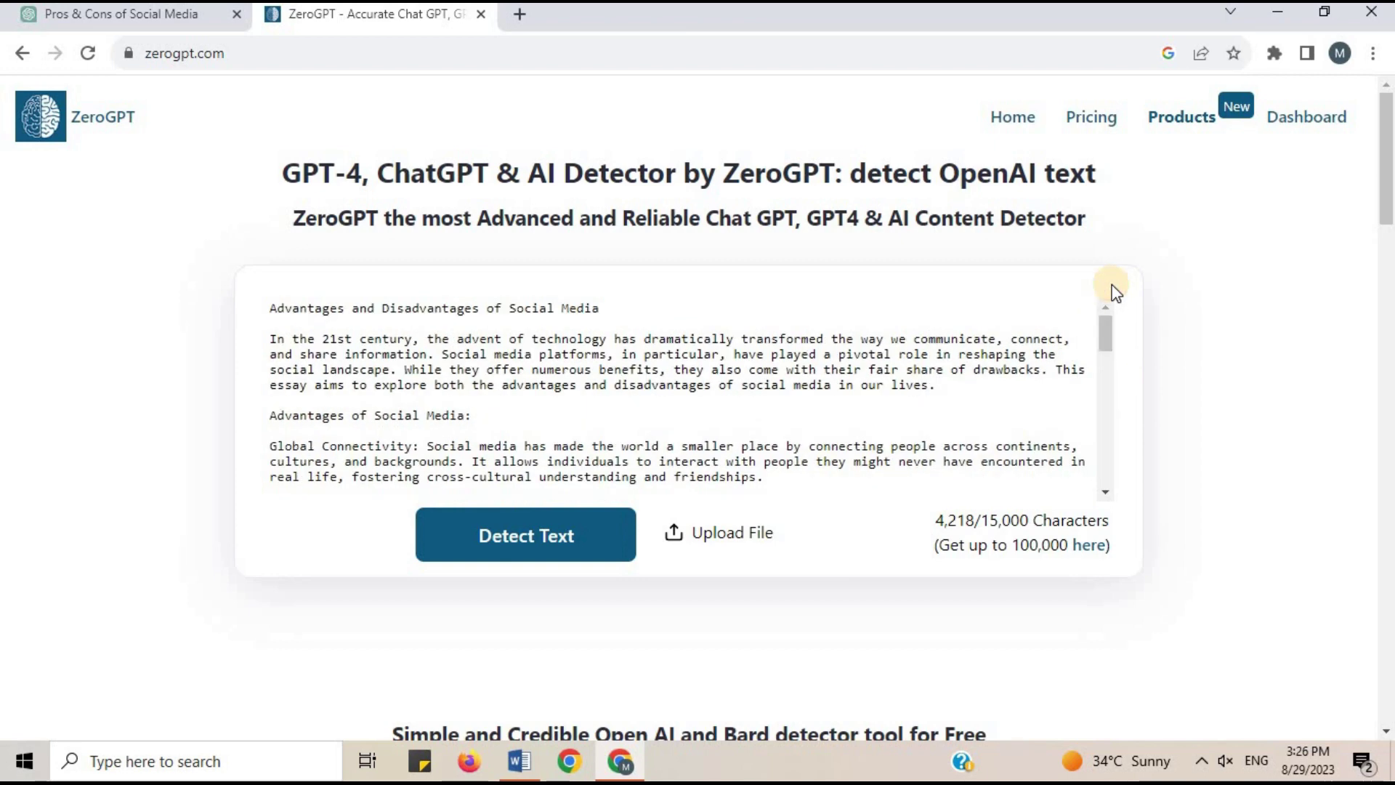
# Dismiss the file upload window and run Detect Text, which reports about 92% AI-generated
pyautogui.click(730, 538)
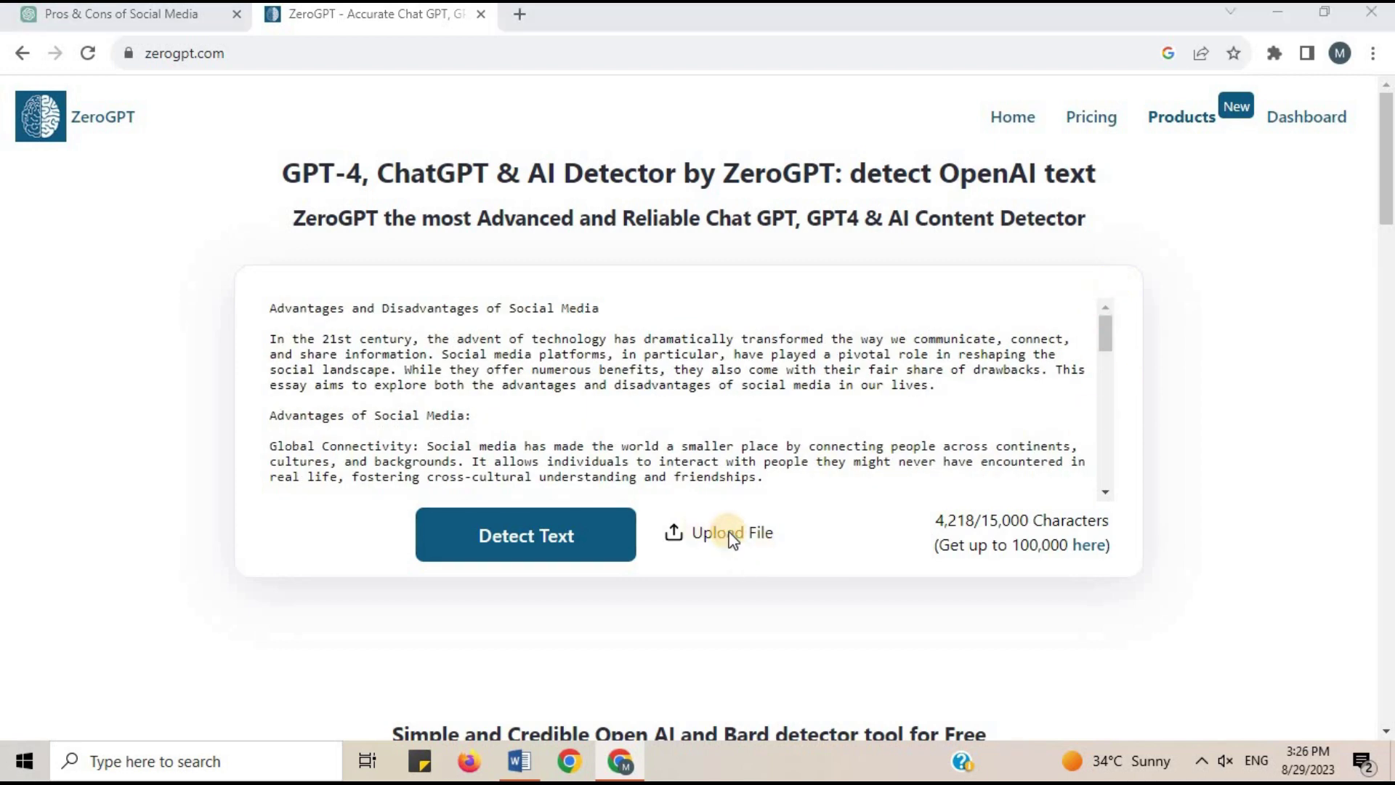
pyautogui.click(1323, 707)
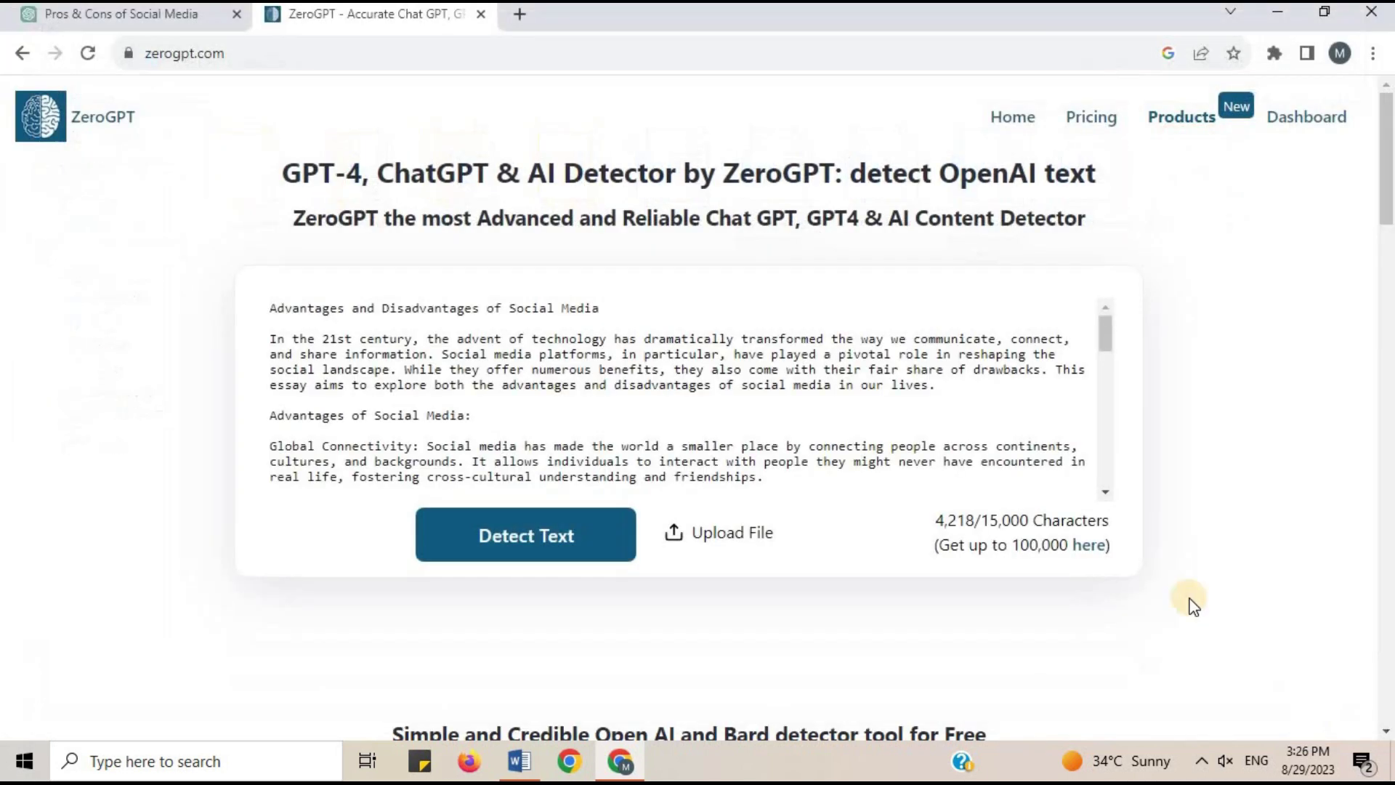
pyautogui.moveTo(981, 522); pyautogui.dragTo(1098, 521)
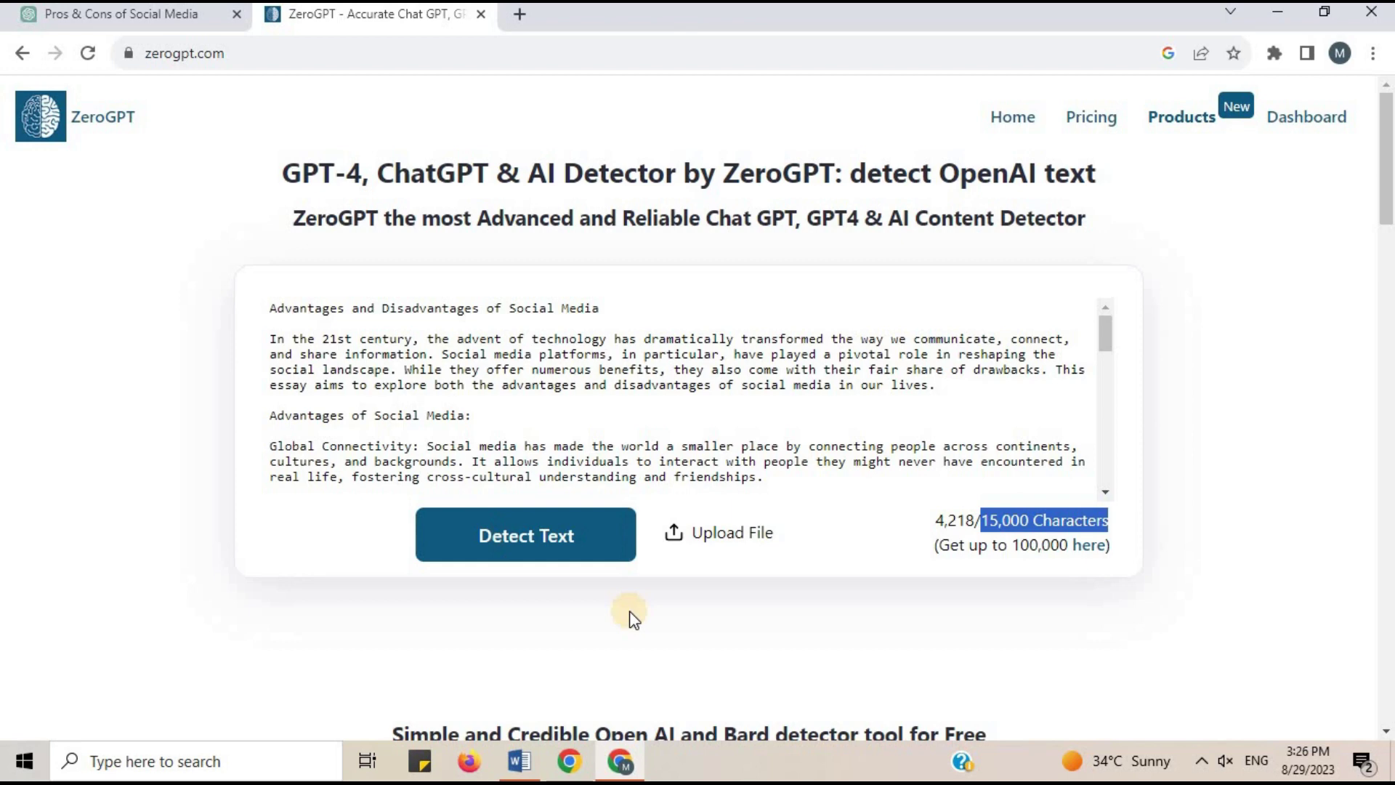
pyautogui.click(733, 634)
pyautogui.click(556, 559)
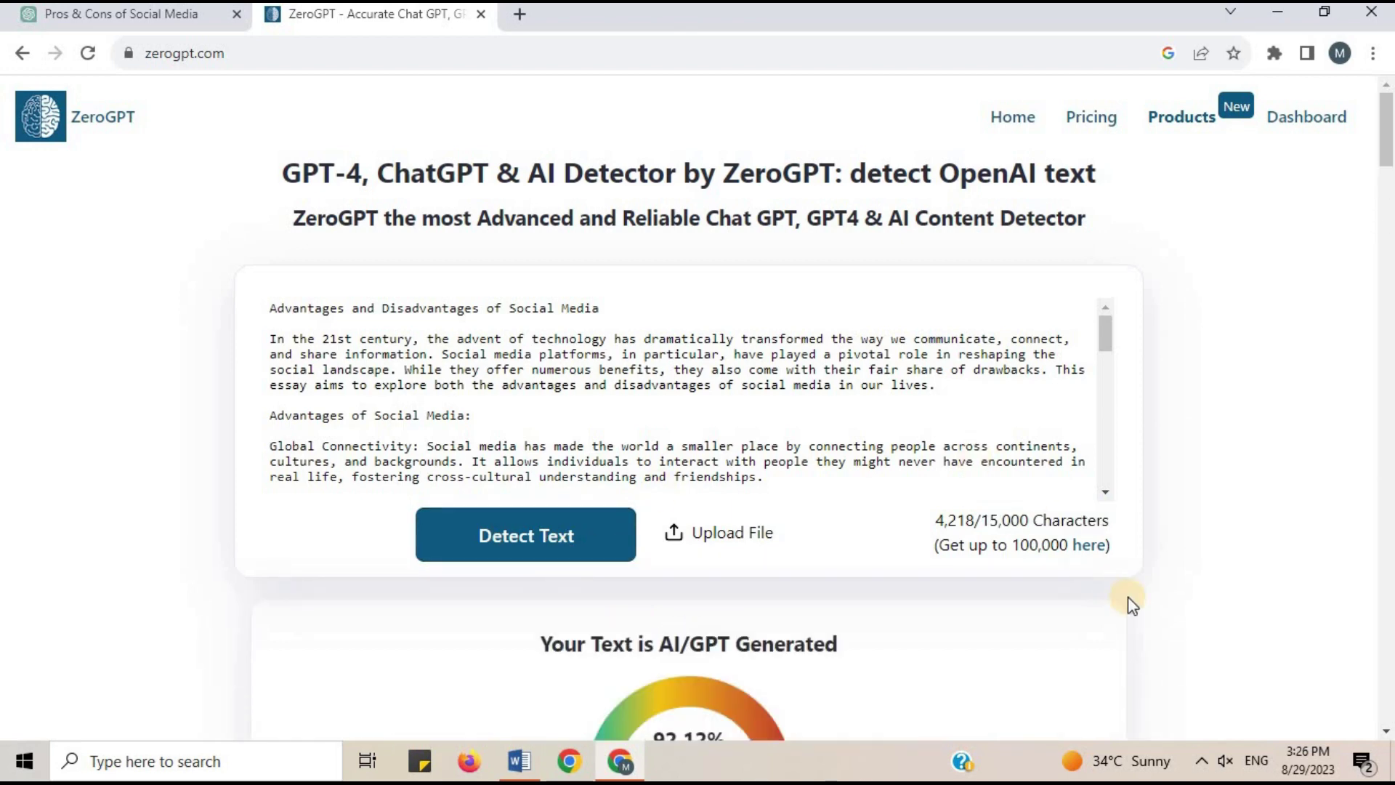
pyautogui.scroll(-7, 719, 167)
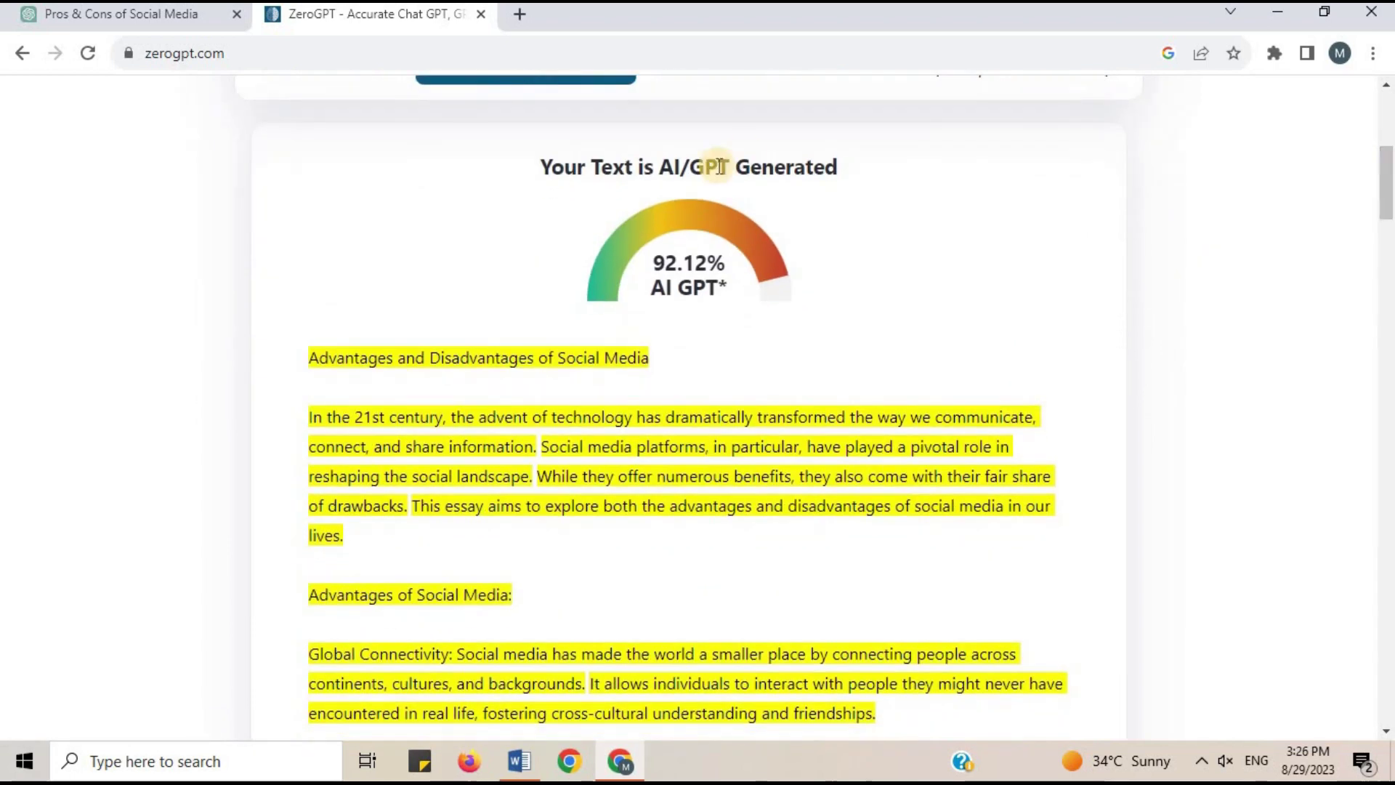
pyautogui.moveTo(654, 262); pyautogui.dragTo(724, 267)
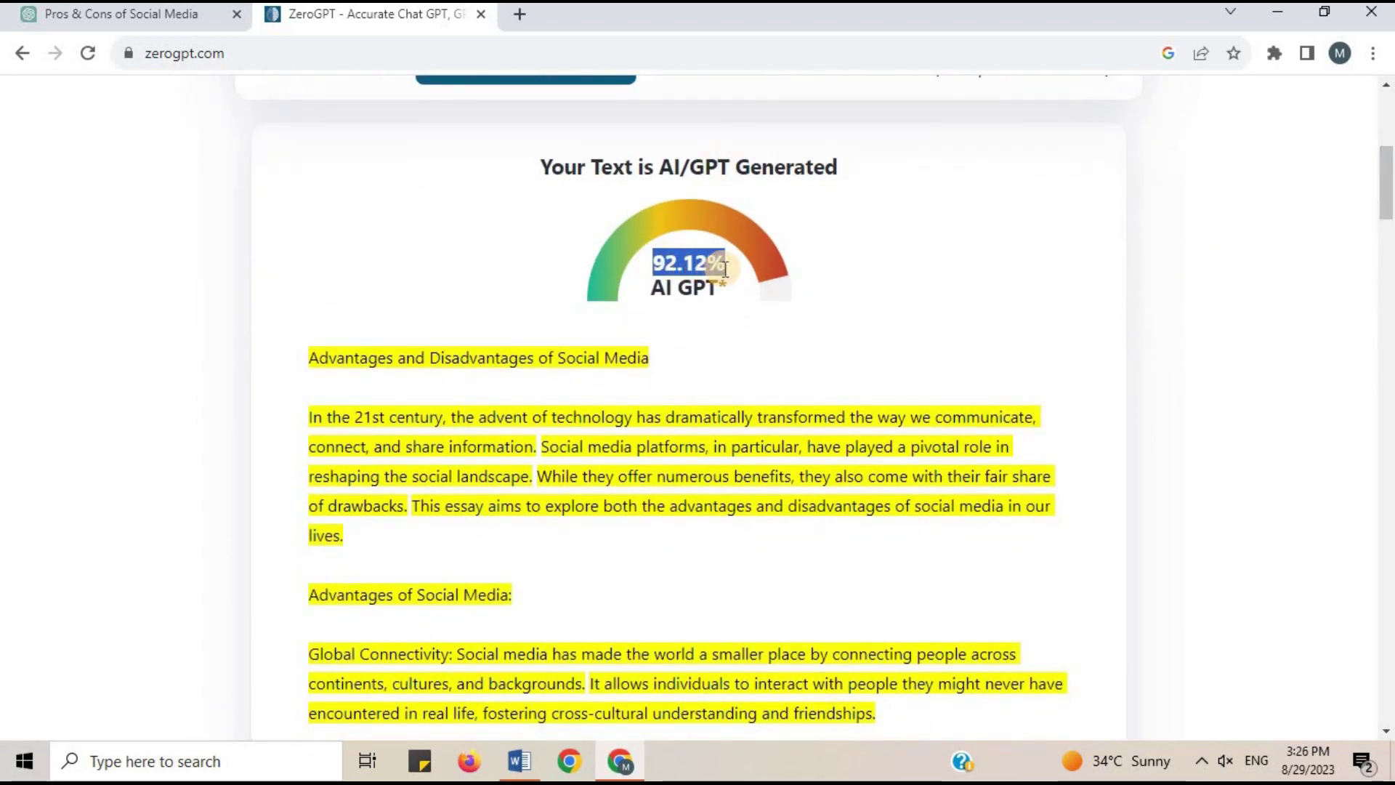
pyautogui.click(751, 316)
pyautogui.moveTo(1389, 187); pyautogui.dragTo(1389, 363)
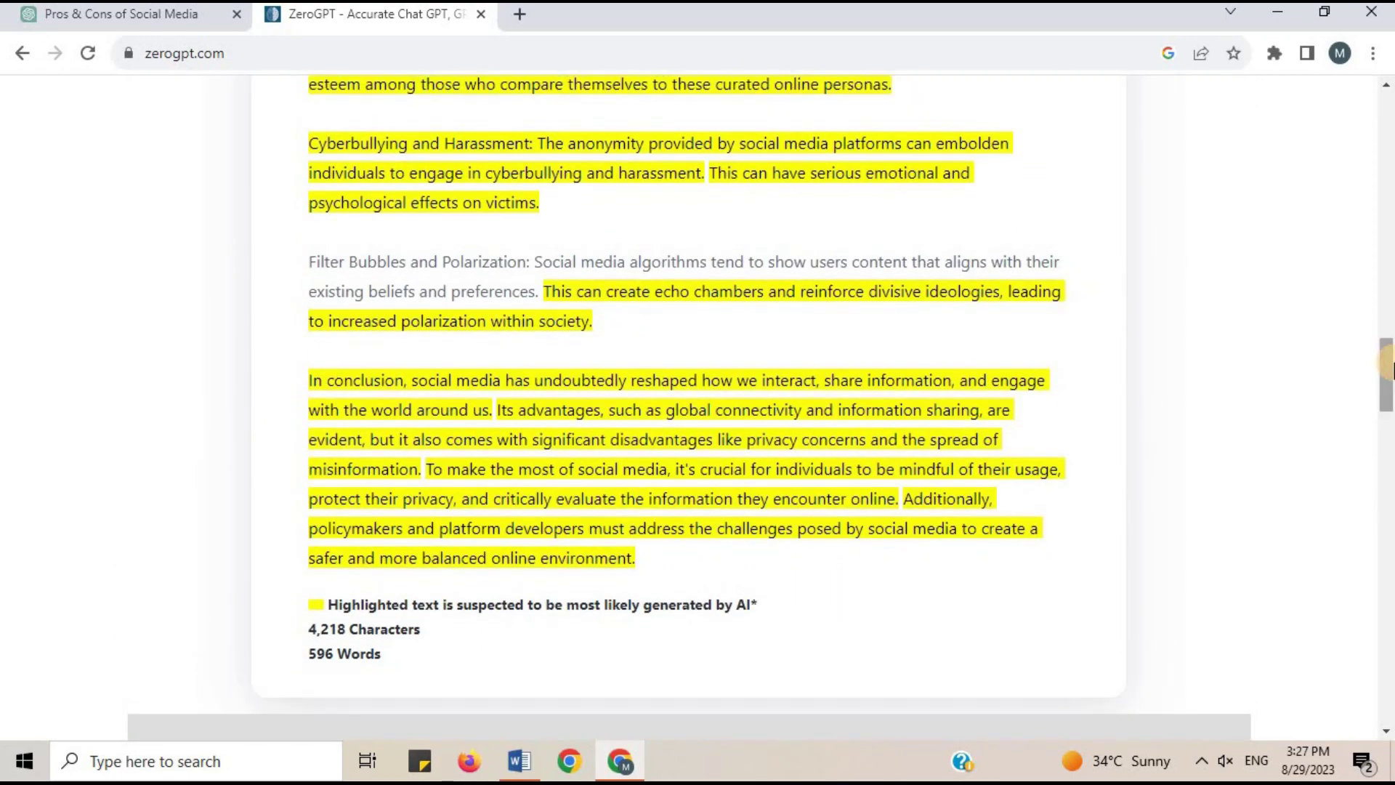
pyautogui.click(1389, 364)
pyautogui.moveTo(1389, 365); pyautogui.dragTo(1389, 183)
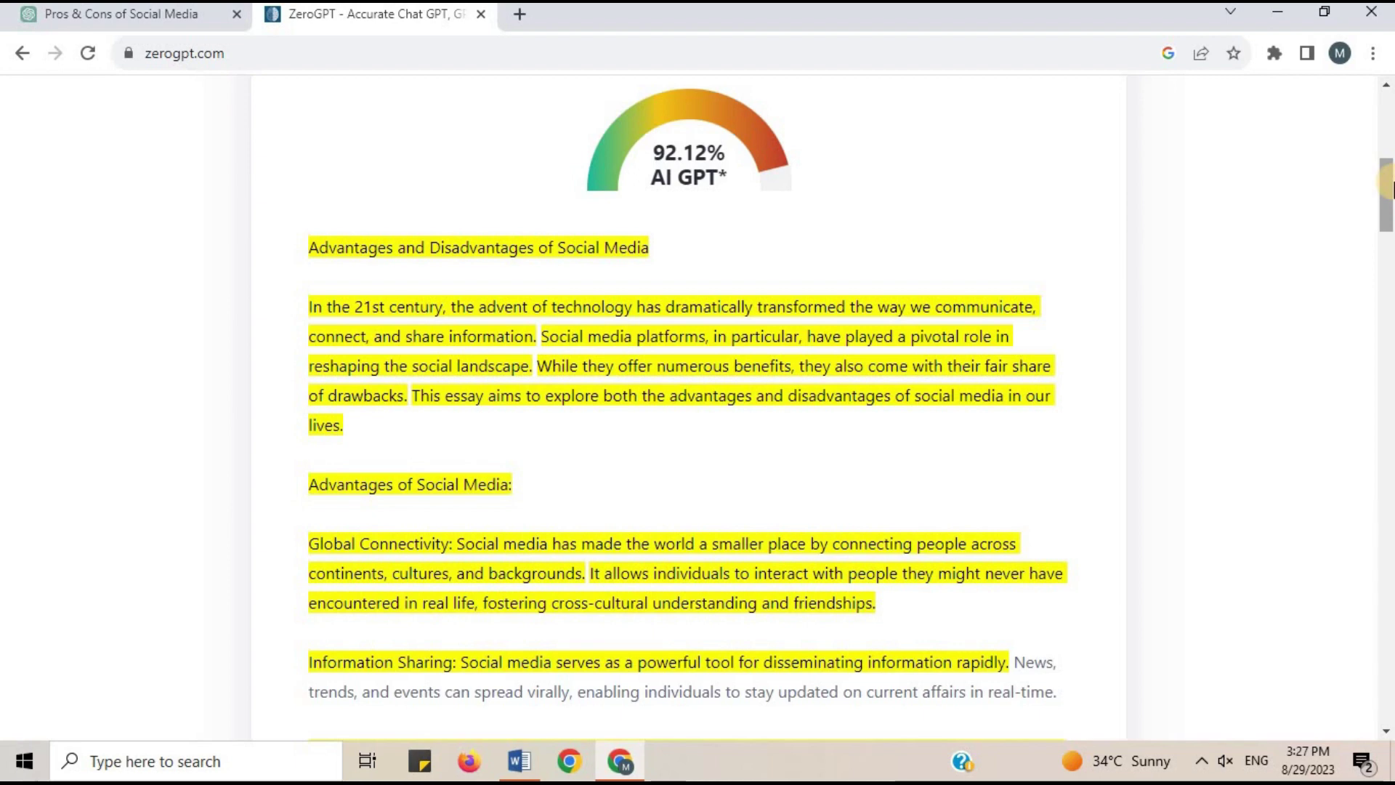
pyautogui.click(520, 13)
pyautogui.write('q')
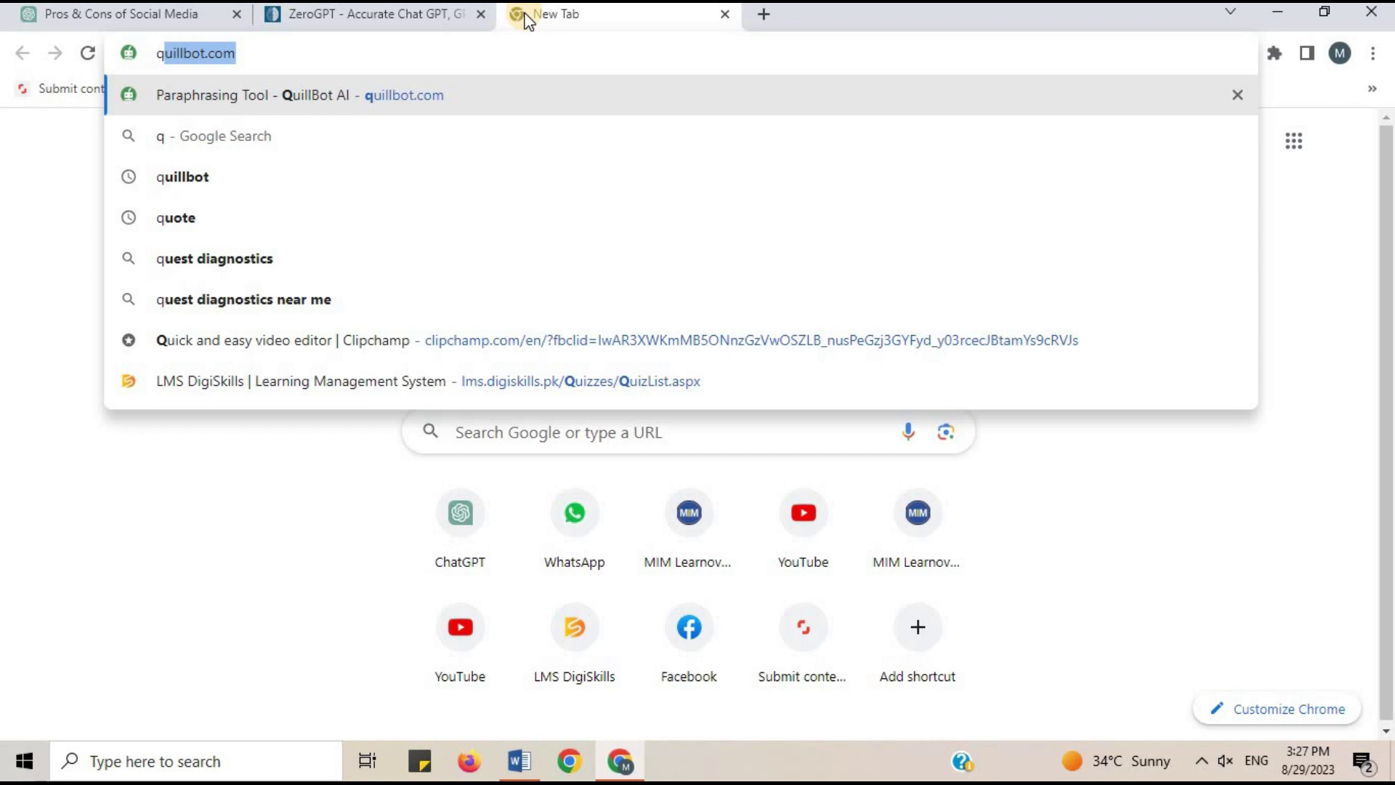
pyautogui.write('ui')
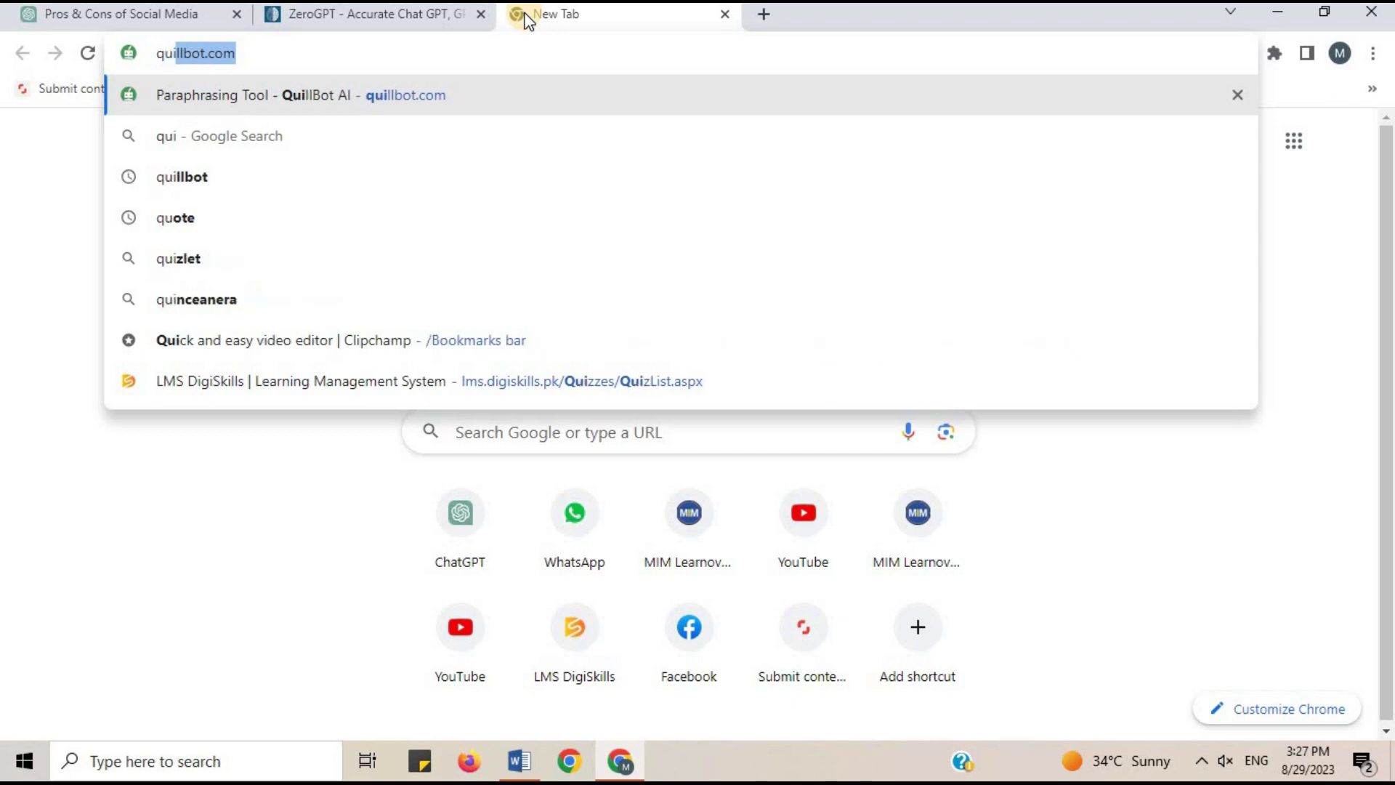
# Paraphrase the essay title and introduction in QuillBot
pyautogui.click(402, 100)
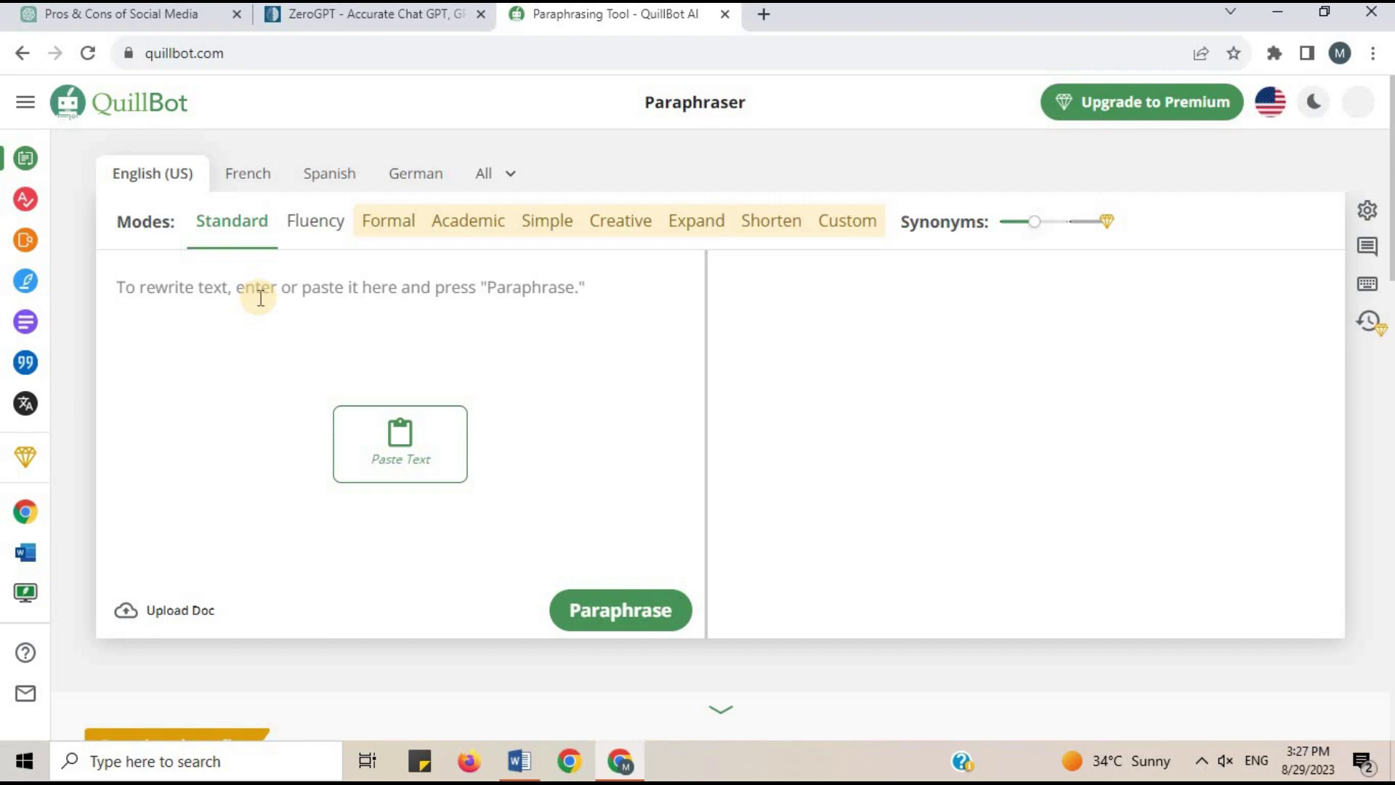
pyautogui.click(260, 298)
pyautogui.write('Advantages and Disadvantages of Social Media  In the 21st century, the advent of technology has dramatically transformed the way we communicate, connect, and share information. Social media platforms, in particular, have played a pivotal role in reshaping the social landscape. While they offer numerous benefits, they also come with their fair share of drawbacks. This essay aims to explore both the advantages and disadvantages of social media in our lives.')
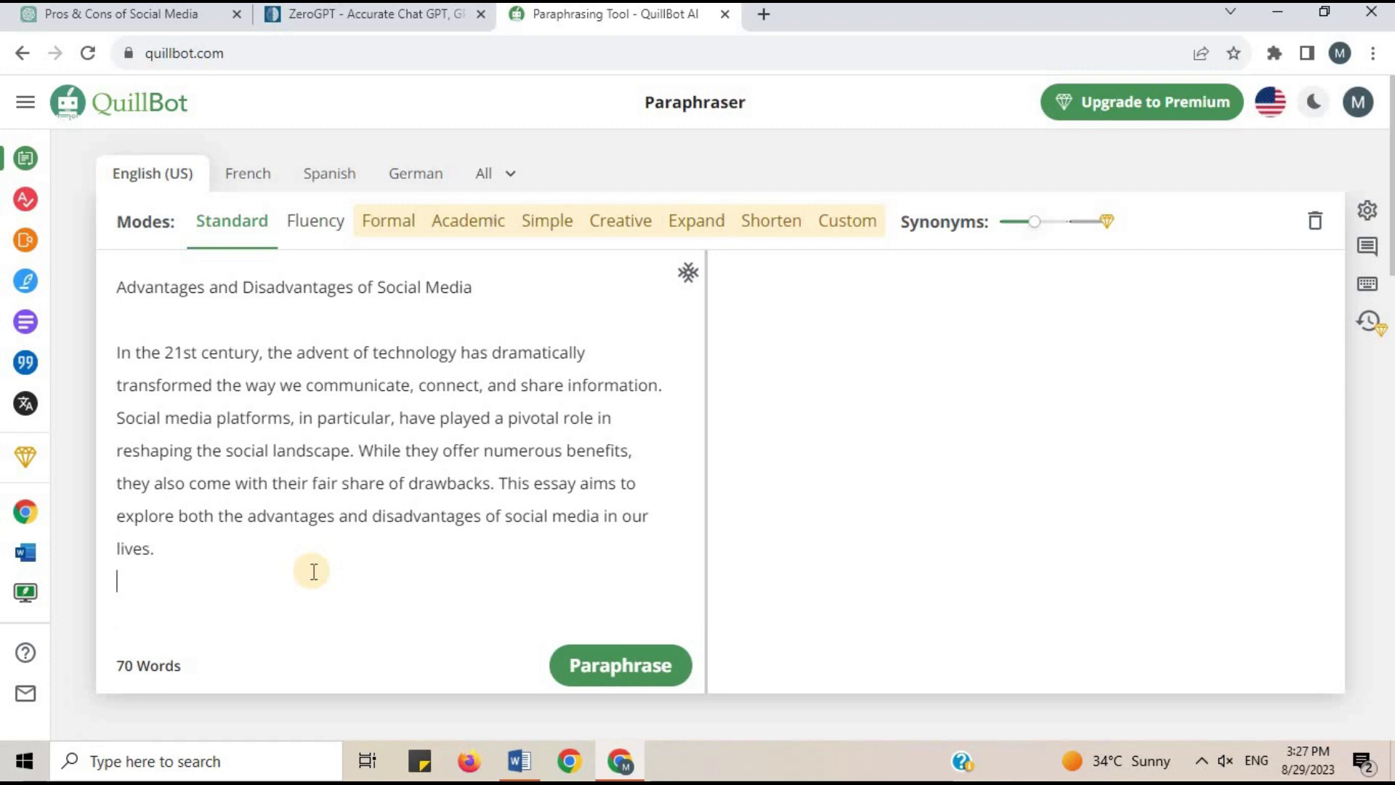
pyautogui.click(594, 712)
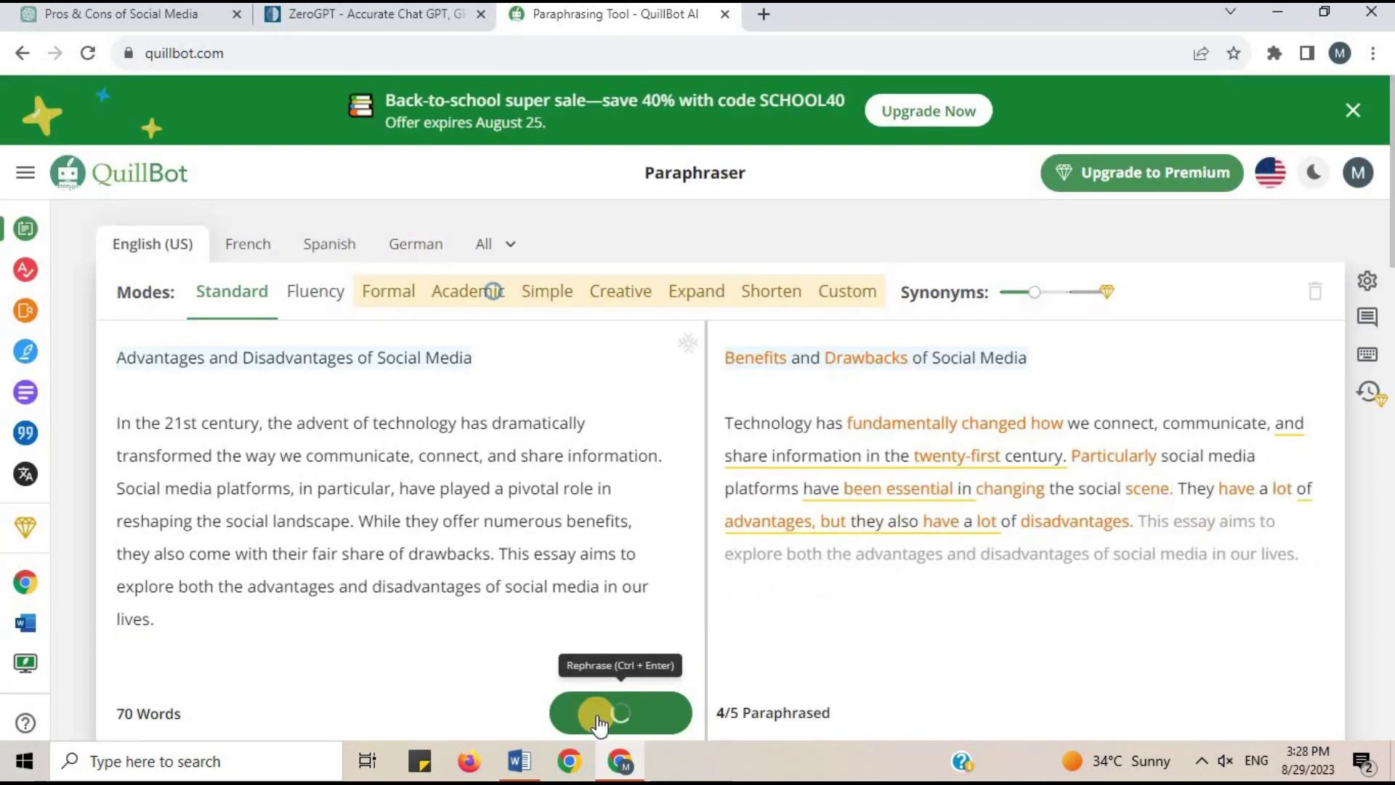
pyautogui.moveTo(1193, 592); pyautogui.dragTo(757, 352)
pyautogui.hotkey('ctrl', 'c')
# Paste the paraphrased introduction, titled 'Benefits and Drawbacks of Social Media', into Word without the extra blank line
pyautogui.click(850, 601)
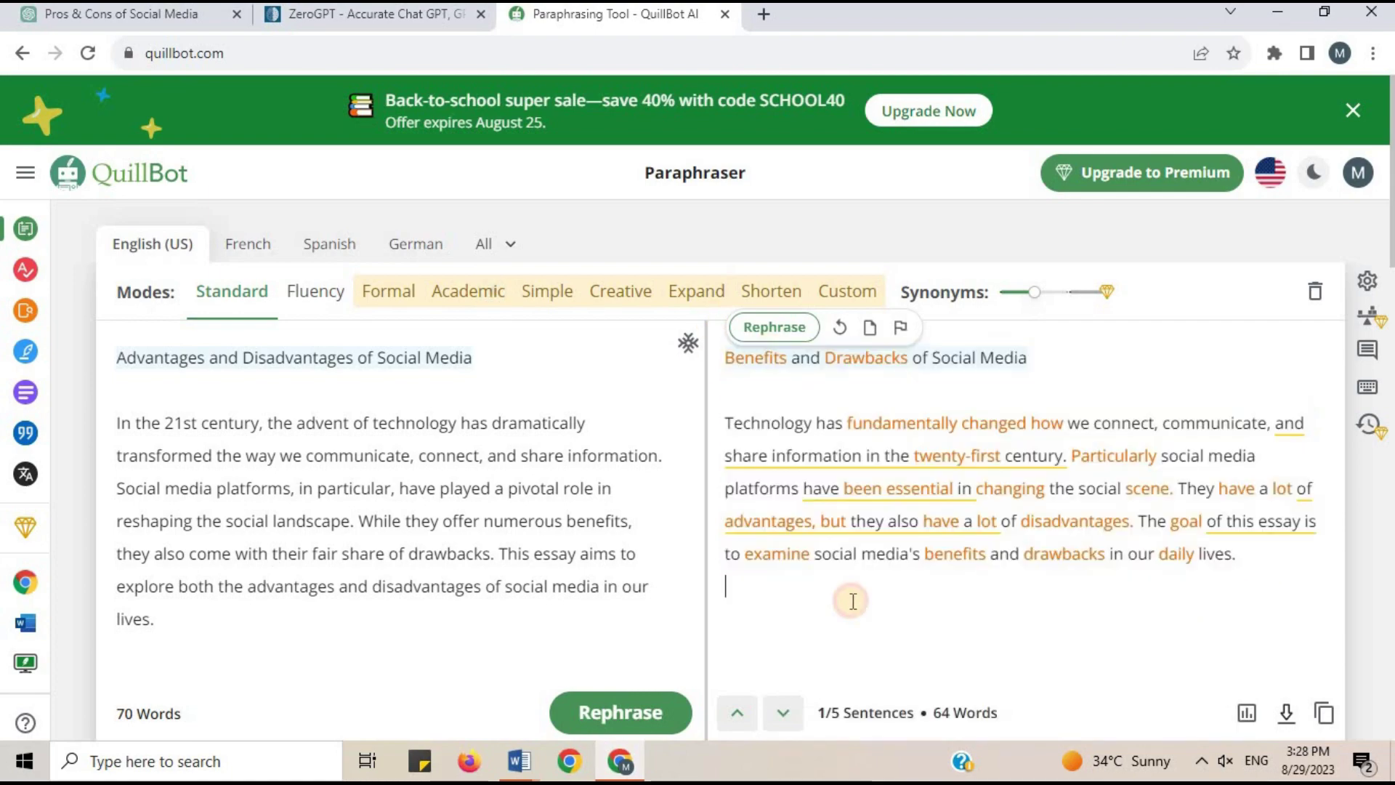
pyautogui.hotkey('alt', 'Tab')
pyautogui.hotkey('ctrl', 'v')
pyautogui.click(373, 311)
pyautogui.press('BackSpace')
# Copy the Advantages section from the ChatGPT essay
pyautogui.hotkey('alt', 'Tab')
pyautogui.hotkey('ctrl', 'shift', 'Tab')
pyautogui.moveTo(1388, 226); pyautogui.dragTo(1388, 229)
pyautogui.moveTo(309, 174); pyautogui.dragTo(969, 341)
pyautogui.hotkey('ctrl', 'c')
# Paraphrase the Advantages section in QuillBot and copy the reworded output
pyautogui.hotkey('ctrl', 'Tab')
pyautogui.hotkey('ctrl', 'a')
pyautogui.hotkey('ctrl', 'v')
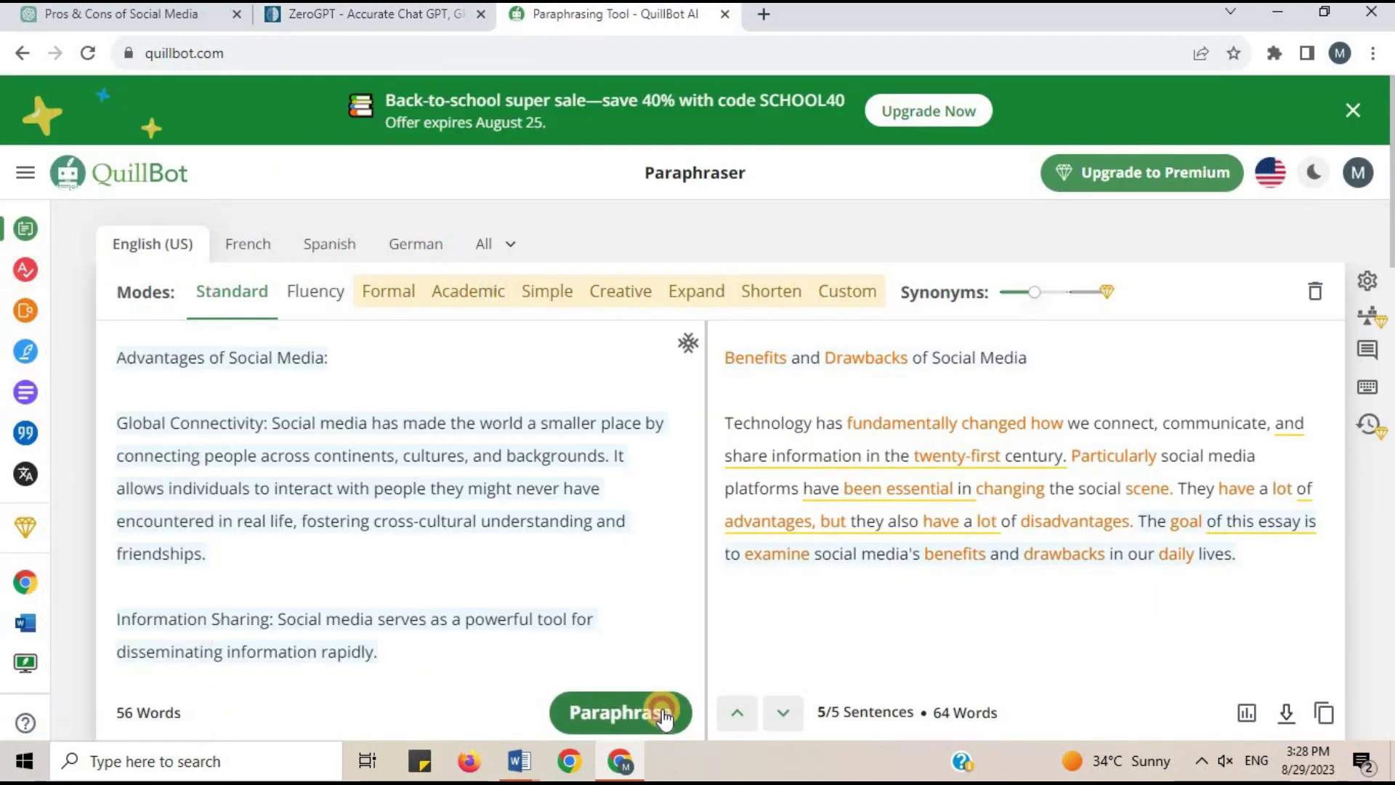
pyautogui.click(663, 716)
pyautogui.click(779, 427)
pyautogui.hotkey('ctrl', 'a')
pyautogui.rightClick(726, 429)
pyautogui.click(816, 429)
pyautogui.click(520, 761)
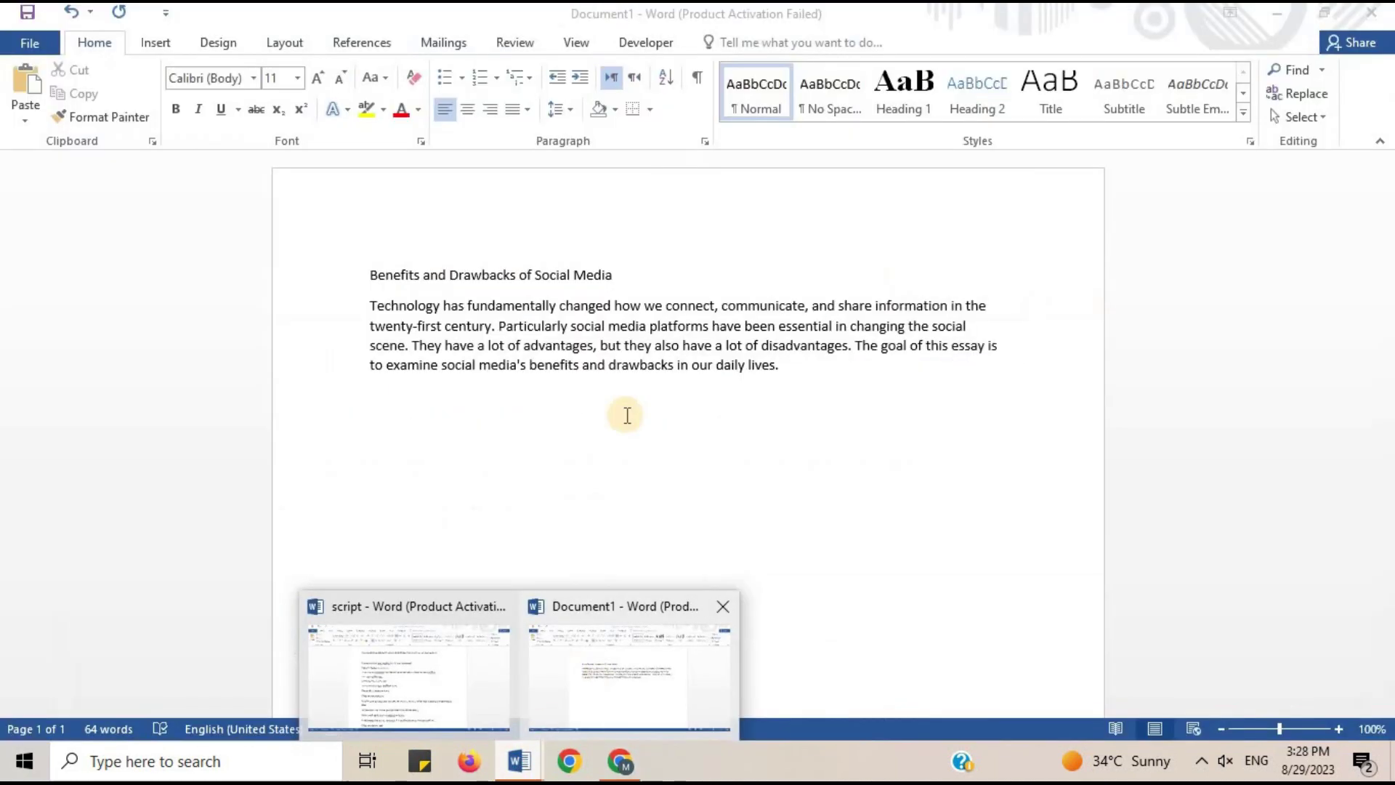
# Paste the paraphrased sections, the News sentence and the conclusion into the Word document
pyautogui.click(623, 665)
pyautogui.hotkey('ctrl', 'v')
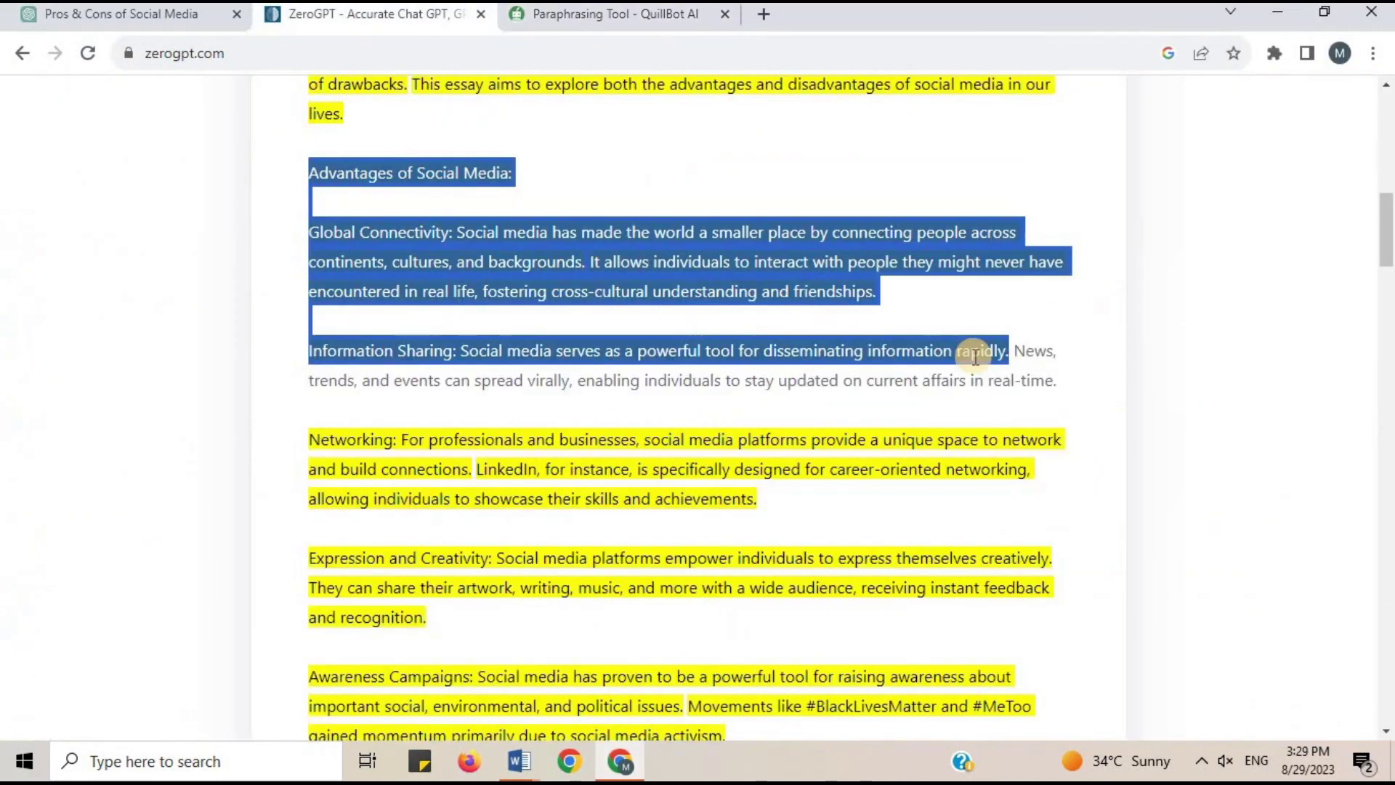
pyautogui.moveTo(1015, 349); pyautogui.dragTo(1075, 377)
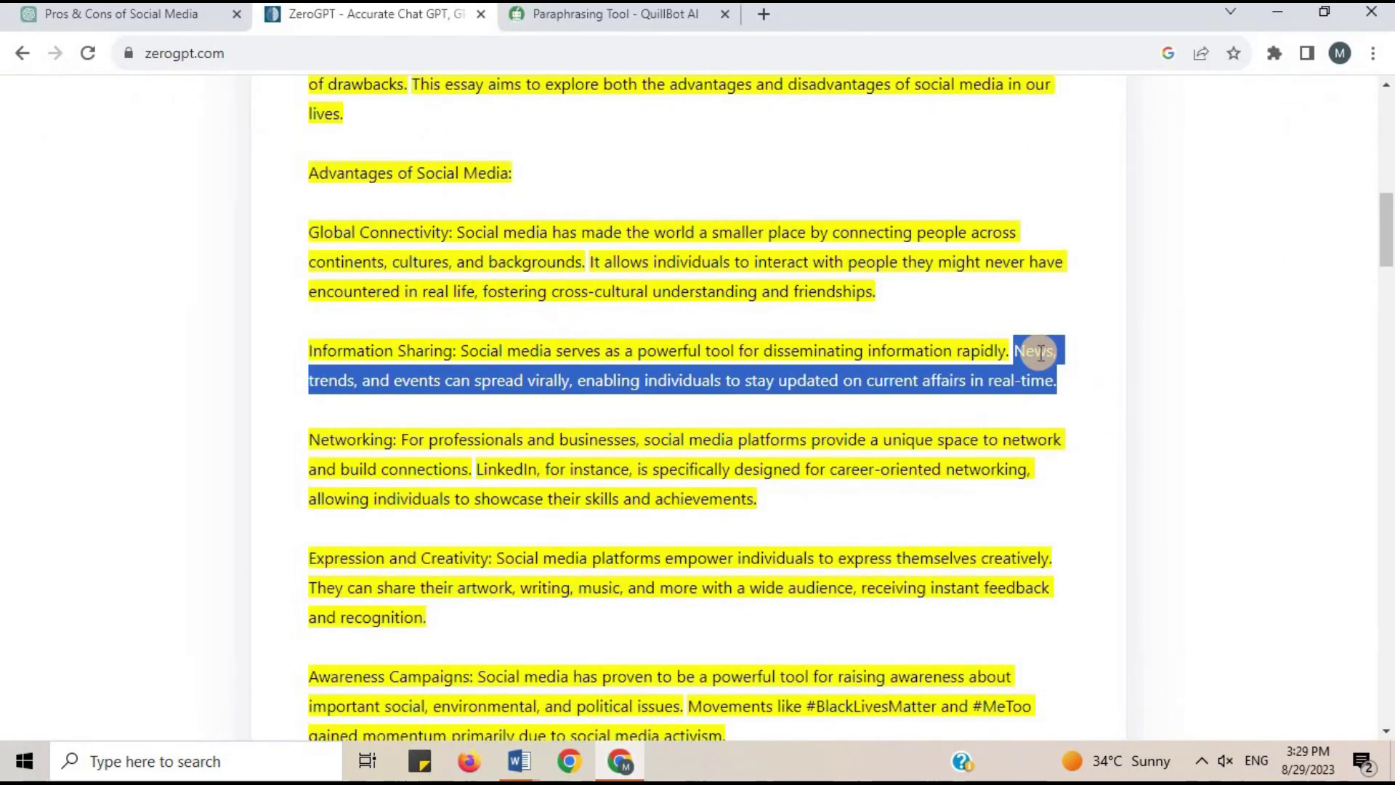
pyautogui.moveTo(1034, 352); pyautogui.dragTo(1021, 352)
pyautogui.hotkey('ctrl', 'v')
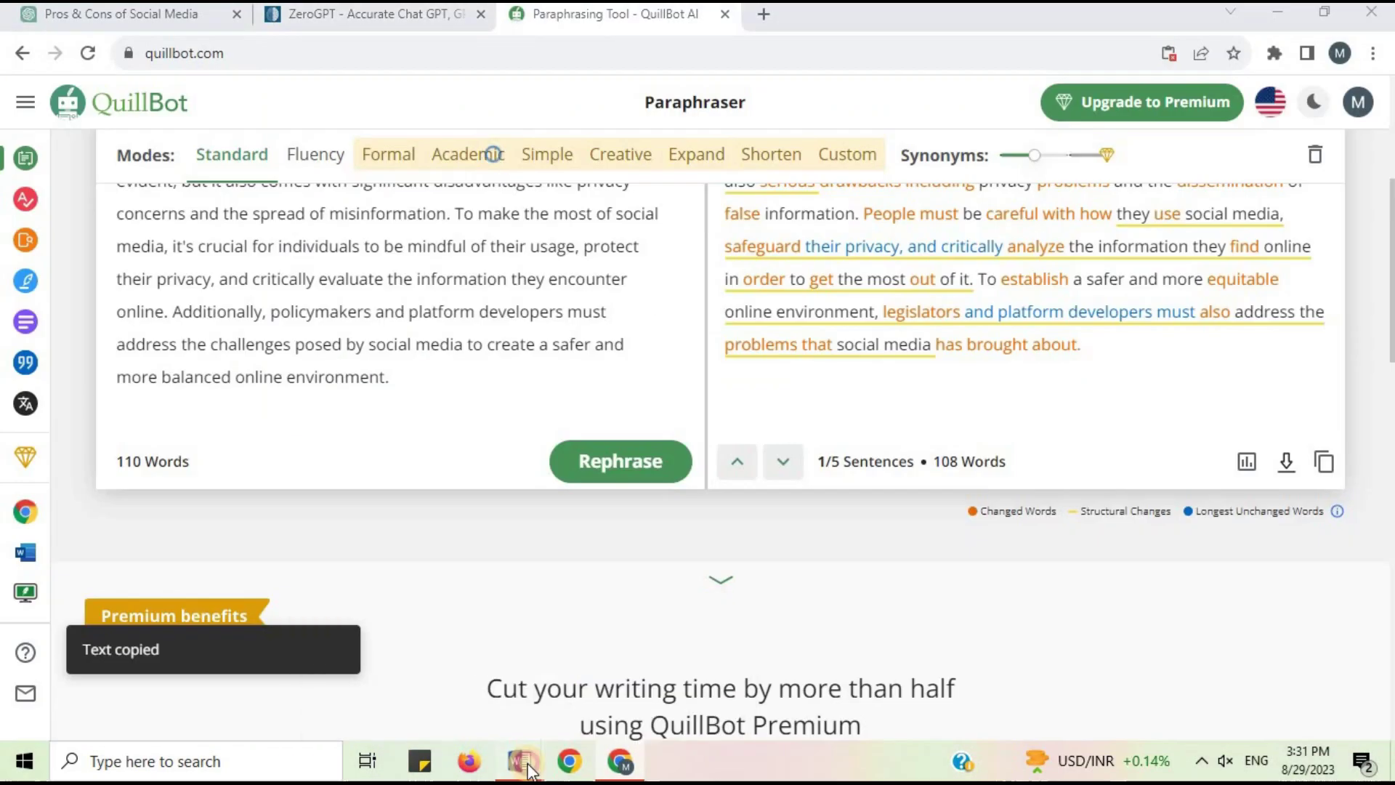
pyautogui.click(520, 761)
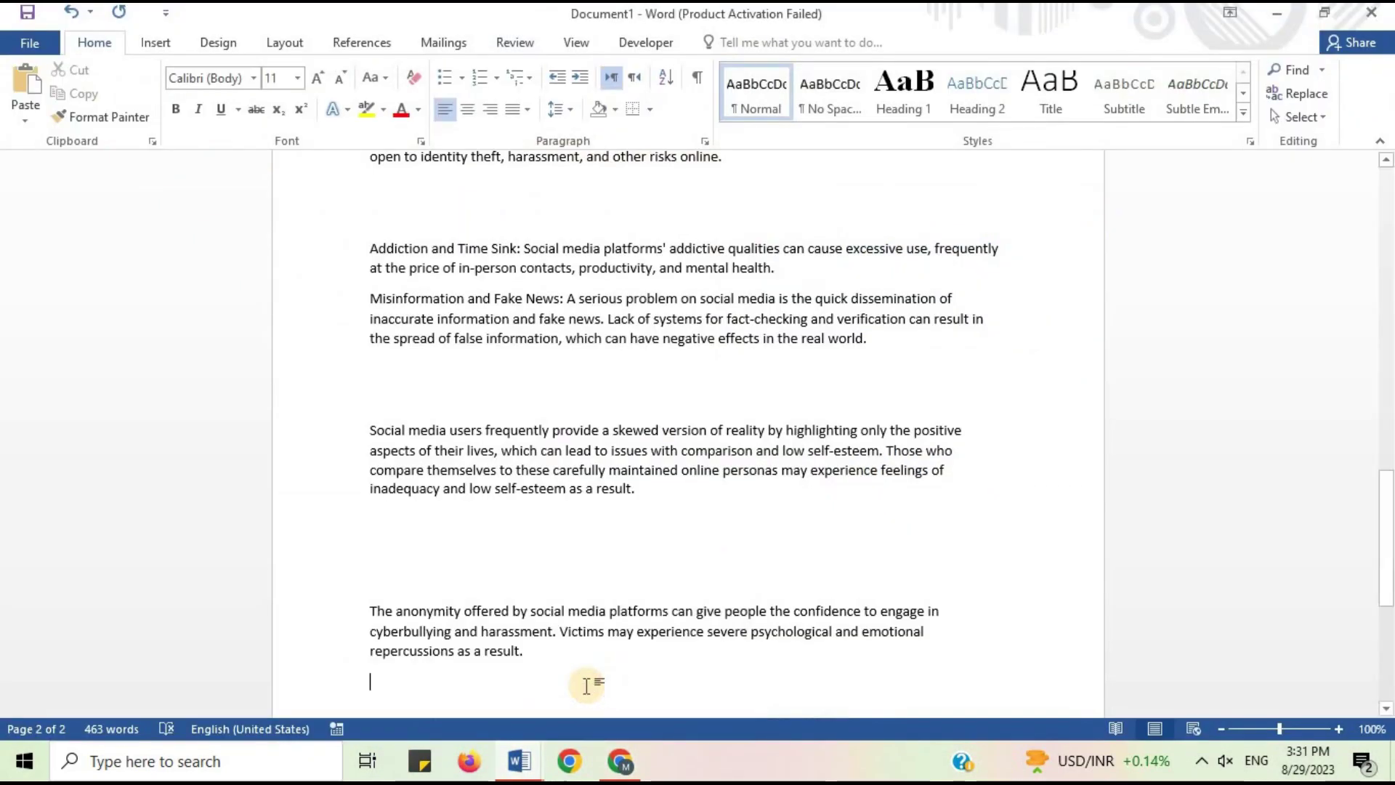
pyautogui.hotkey('ctrl', 'v')
# Make the essay title centred, bold and 14 pt, and remove the blank line above Global Connectivity
pyautogui.moveTo(1388, 447); pyautogui.dragTo(1387, 203)
pyautogui.click(320, 277)
pyautogui.click(468, 109)
pyautogui.click(176, 109)
pyautogui.click(317, 78)
pyautogui.click(317, 78)
pyautogui.click(318, 77)
pyautogui.click(389, 445)
pyautogui.press('BackSpace')
# Bold and enlarge the 'Positive aspects of social media' line and the Sharing Information and Networking labels
pyautogui.tripleClick(573, 404)
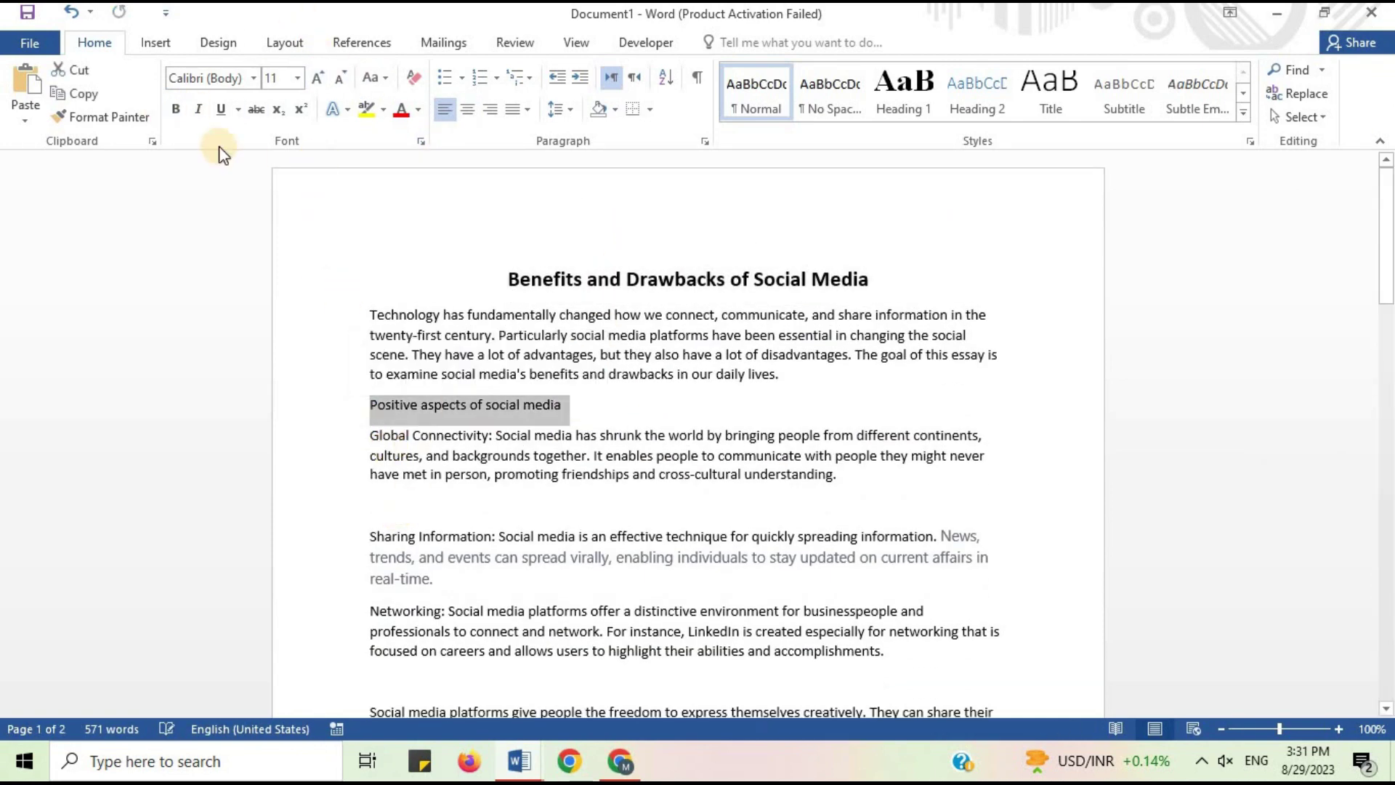
pyautogui.click(176, 109)
pyautogui.click(318, 77)
pyautogui.moveTo(511, 539); pyautogui.dragTo(370, 539)
pyautogui.click(176, 109)
pyautogui.click(318, 78)
pyautogui.moveTo(333, 621); pyautogui.dragTo(446, 615)
pyautogui.click(176, 109)
pyautogui.click(318, 78)
# Bold and enlarge the Awareness-Raising Campaigns label, the disadvantages heading and the Business Opportunities label
pyautogui.moveTo(1387, 233); pyautogui.dragTo(1387, 348)
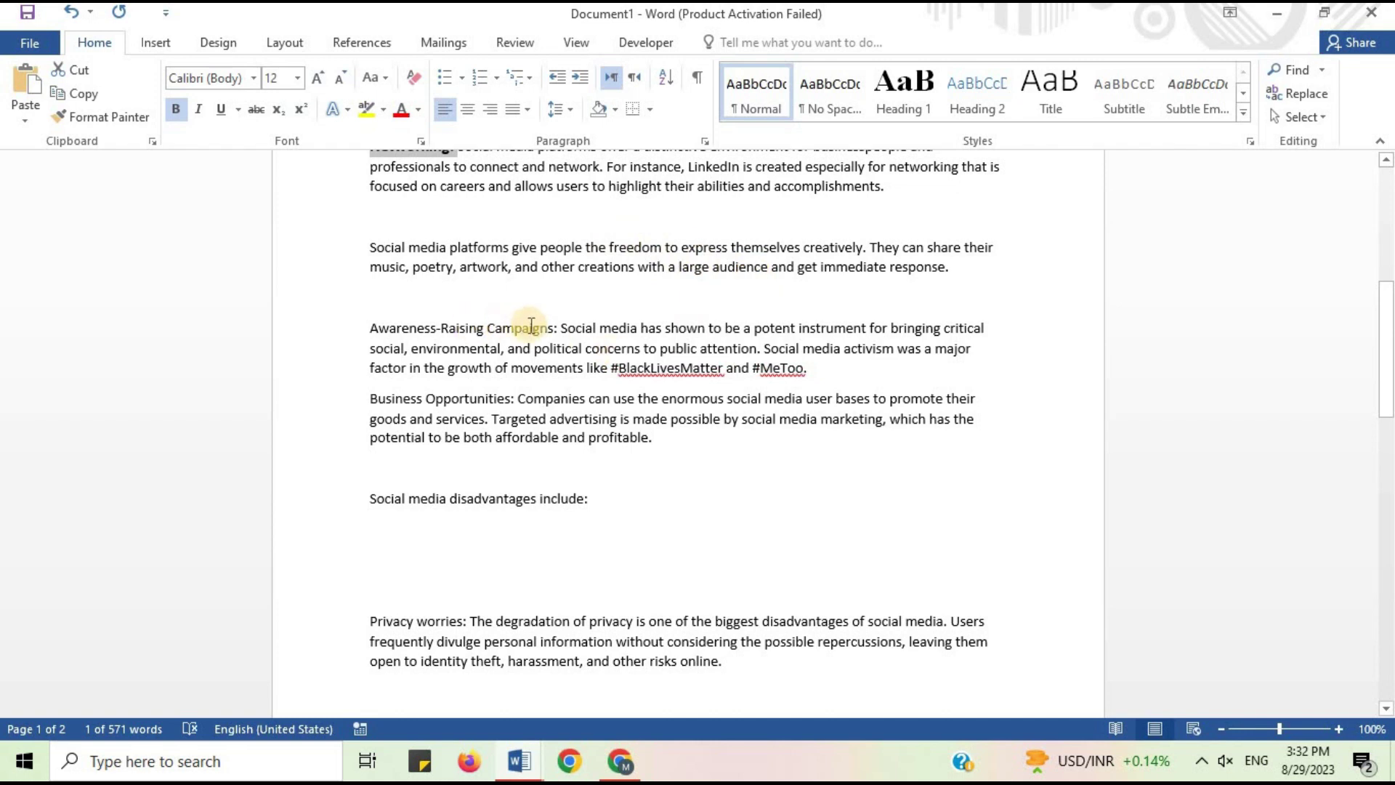
pyautogui.moveTo(373, 333); pyautogui.dragTo(370, 330)
pyautogui.click(176, 109)
pyautogui.click(318, 77)
pyautogui.moveTo(596, 502); pyautogui.dragTo(349, 511)
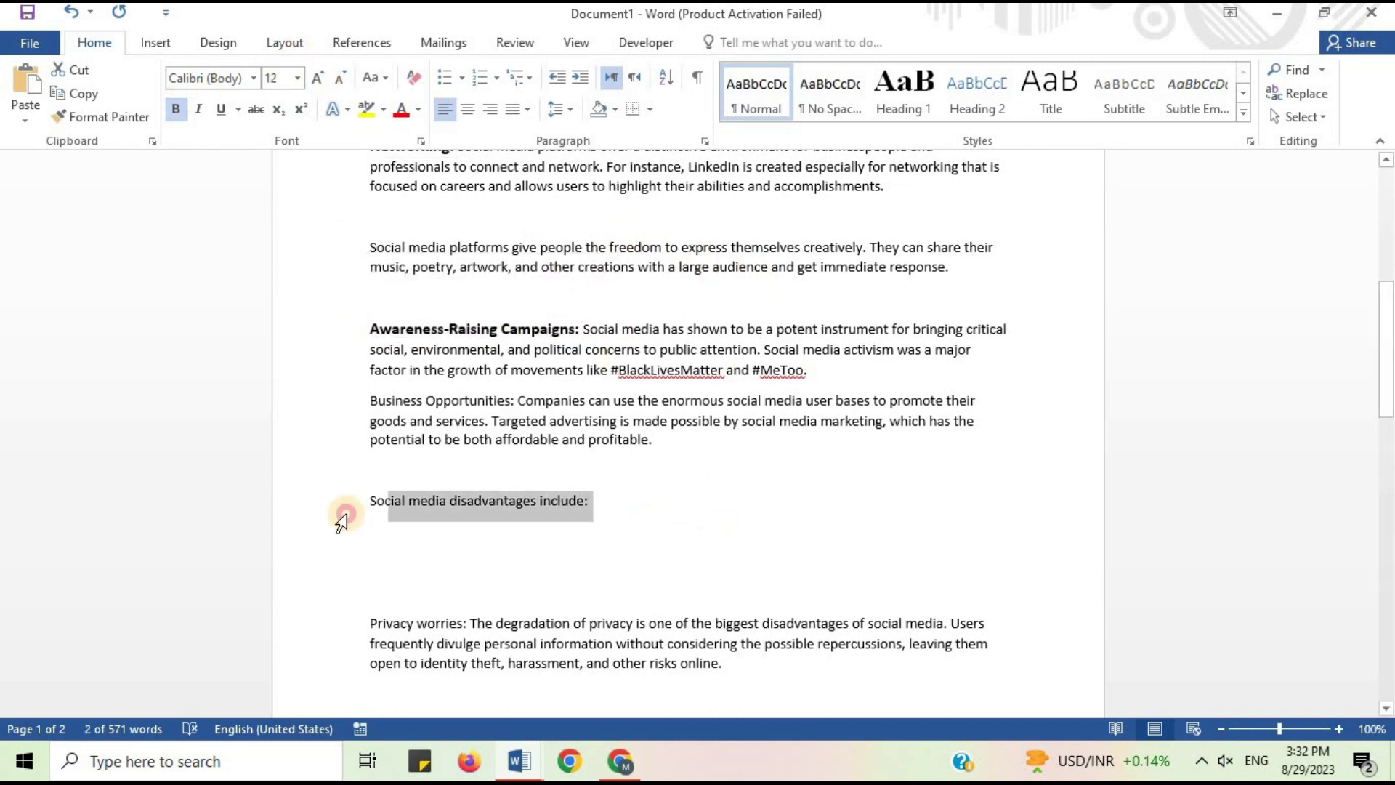
pyautogui.click(176, 109)
pyautogui.click(318, 77)
pyautogui.moveTo(518, 400); pyautogui.dragTo(370, 400)
pyautogui.click(520, 400)
pyautogui.moveTo(518, 400); pyautogui.dragTo(369, 401)
pyautogui.click(176, 109)
pyautogui.click(318, 78)
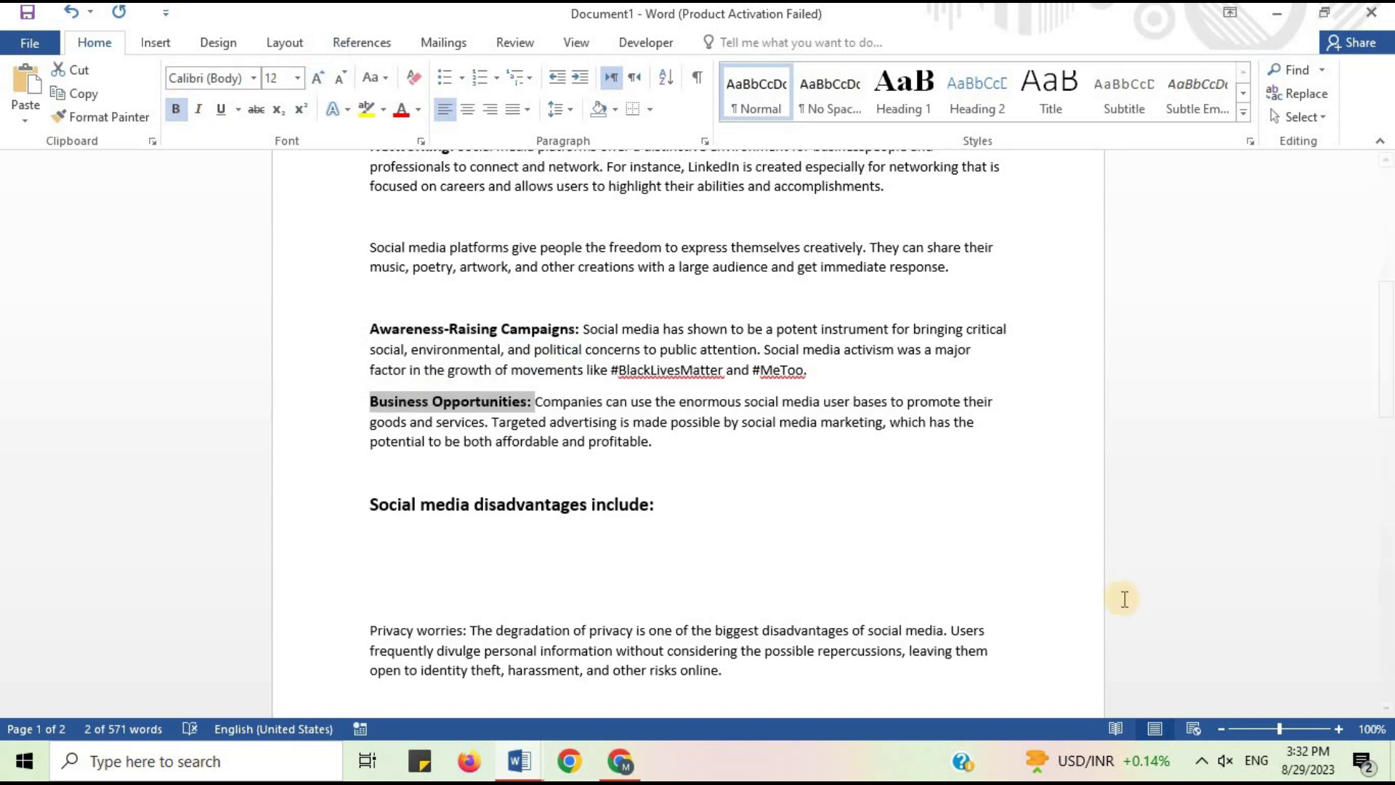
# Delete the blank line under the disadvantages heading, undoing an accidental page break
pyautogui.moveTo(469, 631); pyautogui.dragTo(370, 631)
pyautogui.click(405, 569)
pyautogui.hotkey('ctrl', 'Return')
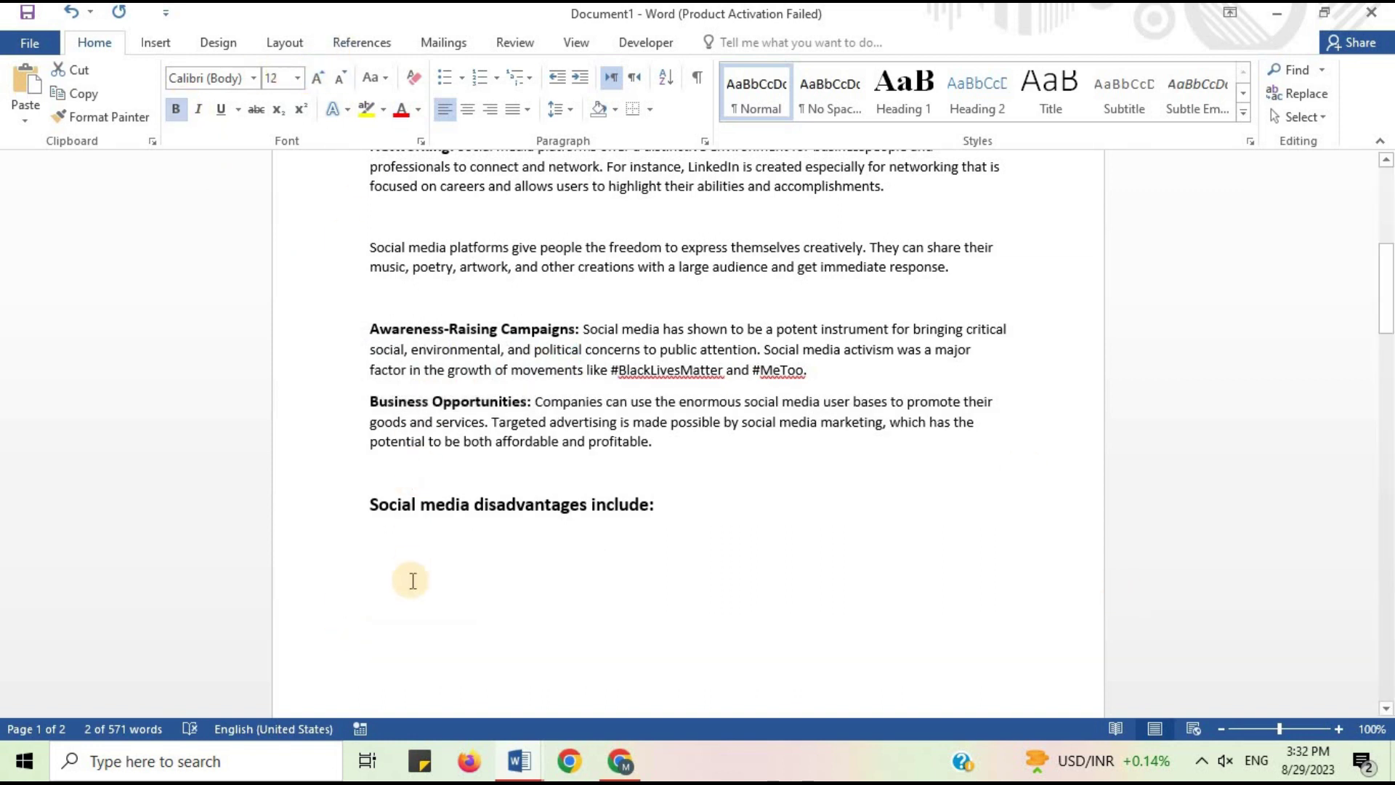
pyautogui.hotkey('ctrl', 'z')
pyautogui.press('Delete')
# Bold the Addiction and Time Sink and Misinformation and Fake News labels and delete the empty lines
pyautogui.moveTo(1386, 348); pyautogui.dragTo(1387, 470)
pyautogui.moveTo(519, 404); pyautogui.dragTo(351, 405)
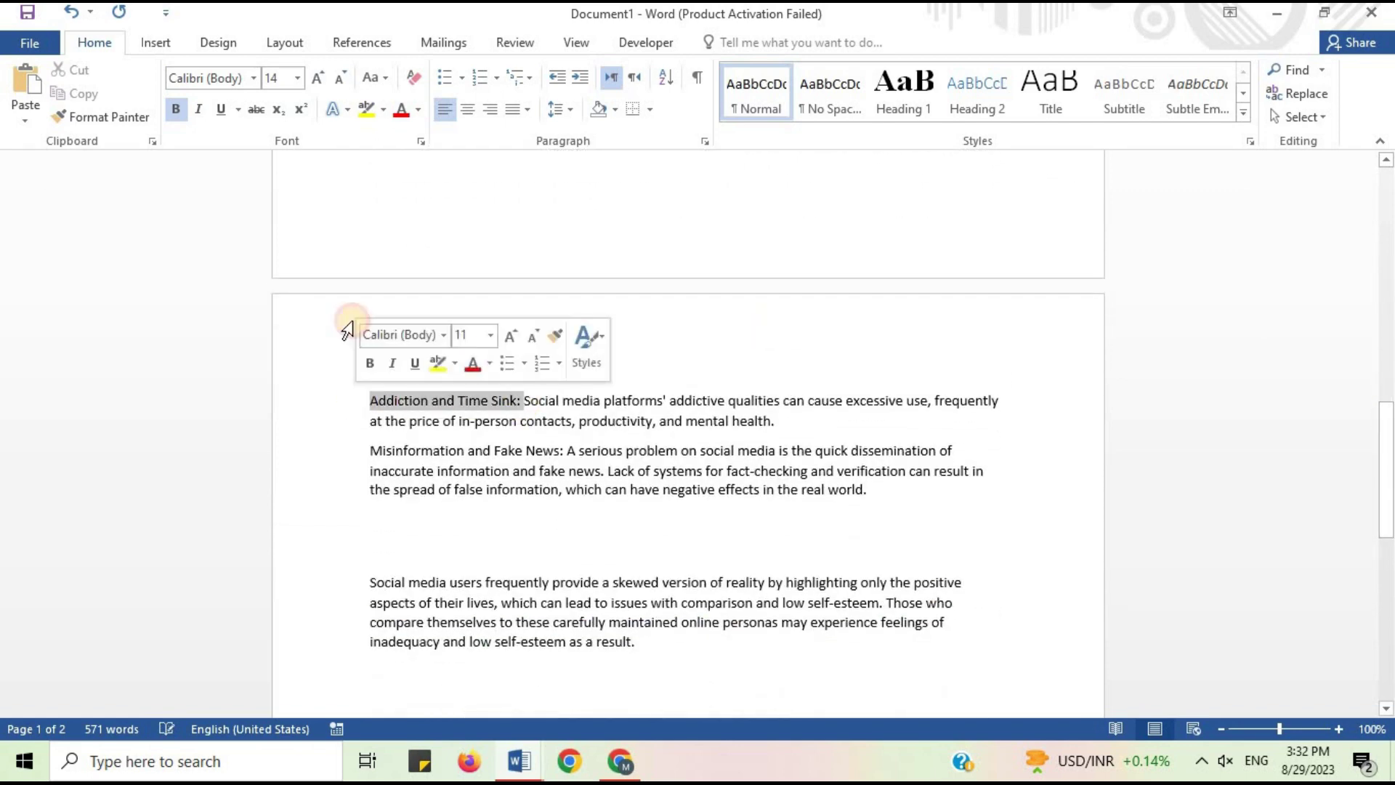
pyautogui.hotkey('ctrl', 'b')
pyautogui.moveTo(567, 452); pyautogui.dragTo(361, 449)
pyautogui.click(175, 109)
pyautogui.click(448, 564)
pyautogui.press('BackSpace')
pyautogui.press('BackSpace')
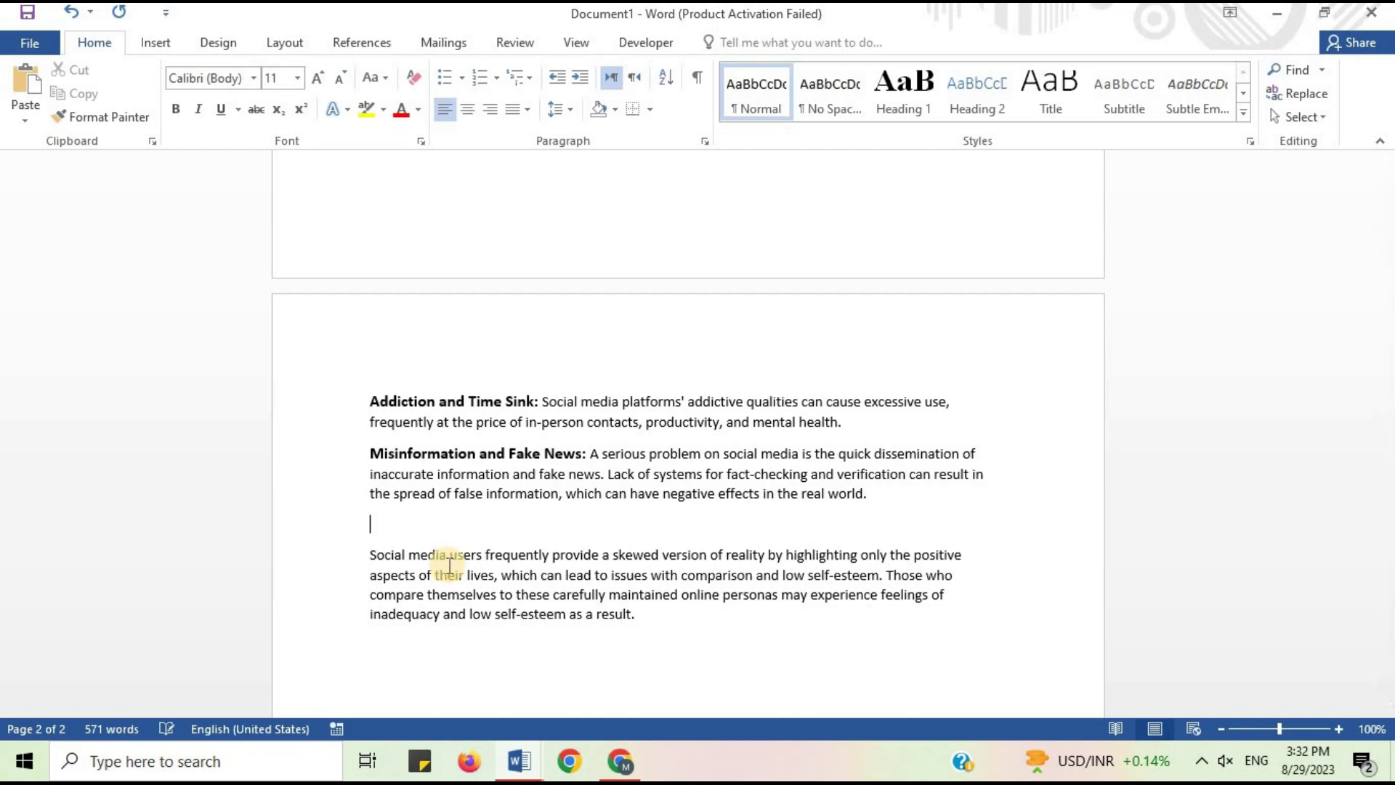
# Bold 'In conclusion,' and delete the empty lines above the anonymity paragraph
pyautogui.scroll(-3, 601, 453)
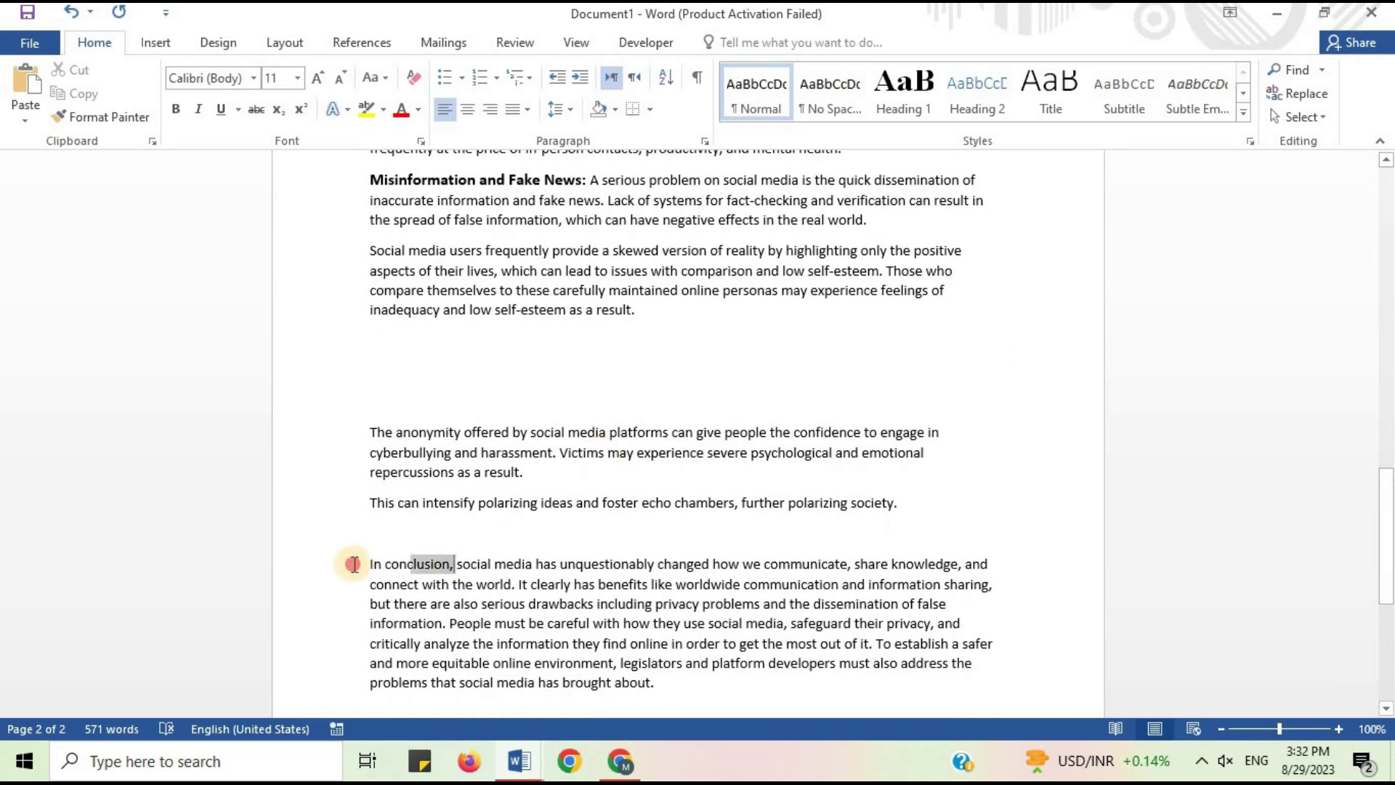
pyautogui.moveTo(356, 564); pyautogui.dragTo(455, 565)
pyautogui.click(175, 109)
pyautogui.click(369, 433)
pyautogui.press('BackSpace')
pyautogui.press('BackSpace')
pyautogui.moveTo(1388, 596); pyautogui.dragTo(1389, 466)
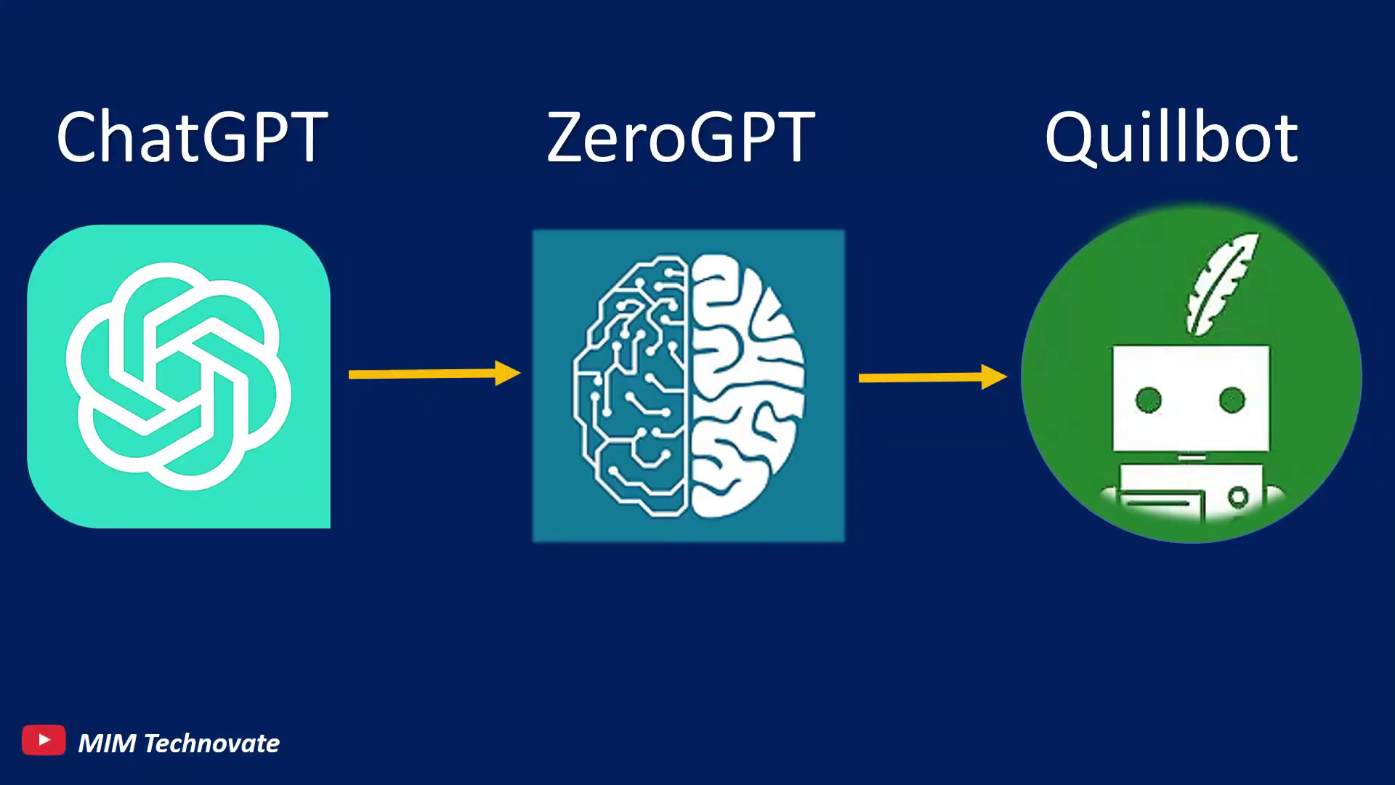